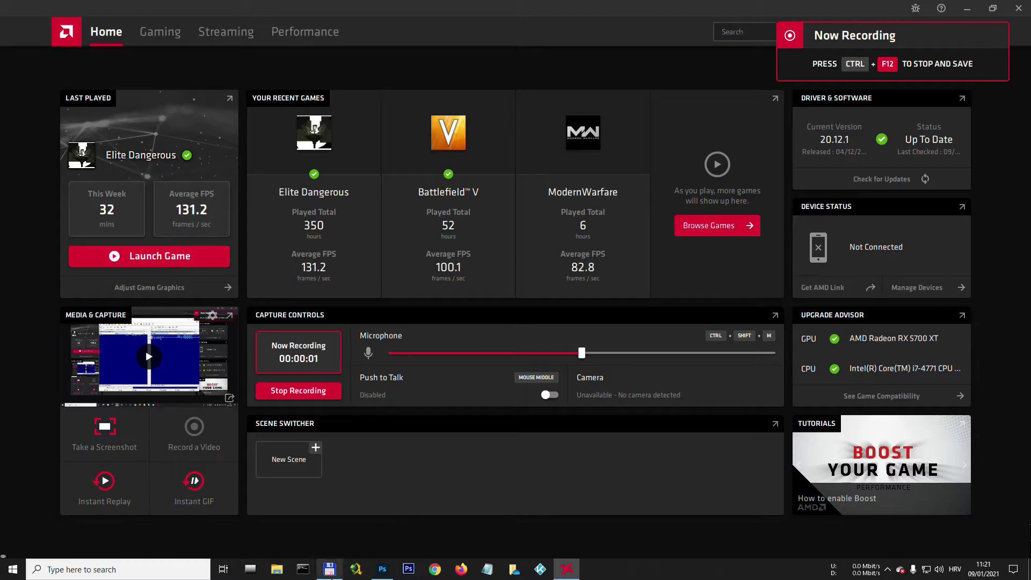
Open the CoverActionPro 3.0 archive and copy the archive password from PASSWORD.txt
{"action": "left_click", "coordinate": [329, 569]}
{"action": "double_click", "coordinate": [603, 133]}
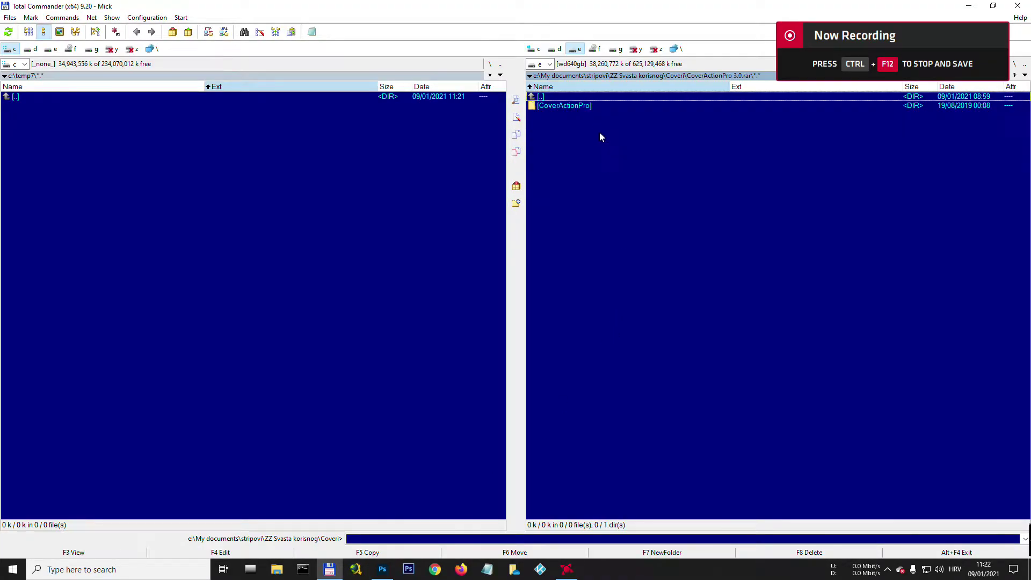
{"action": "double_click", "coordinate": [579, 106]}
{"action": "left_click", "coordinate": [581, 116]}
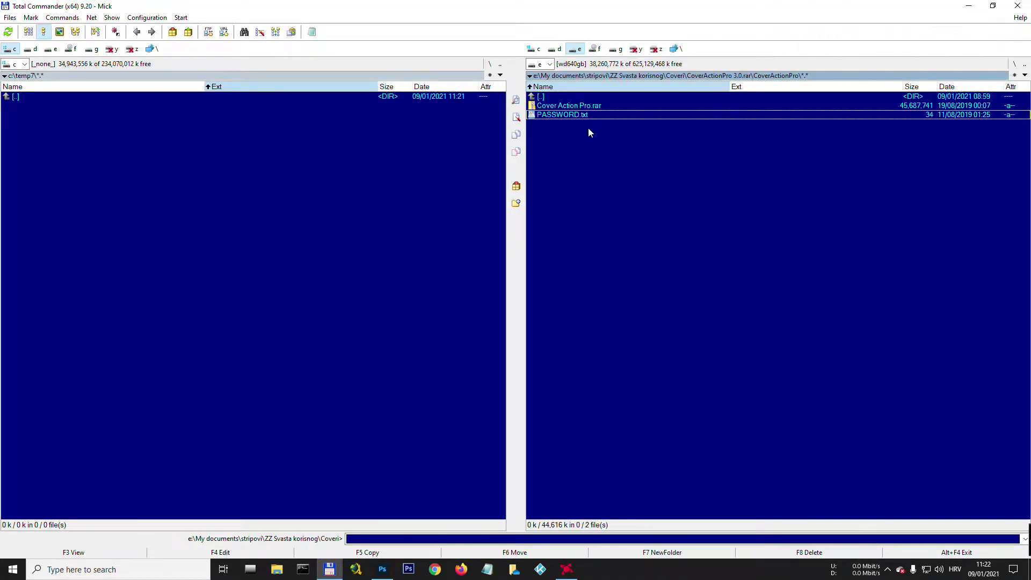
{"action": "key", "text": "F3"}
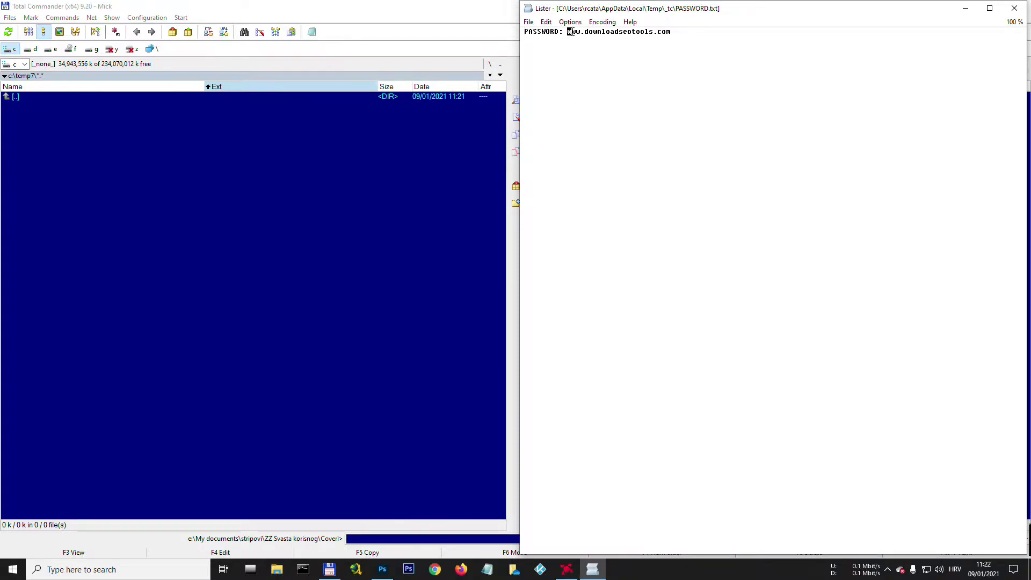
{"action": "left_click_drag", "start_coordinate": [568, 31], "coordinate": [671, 31]}
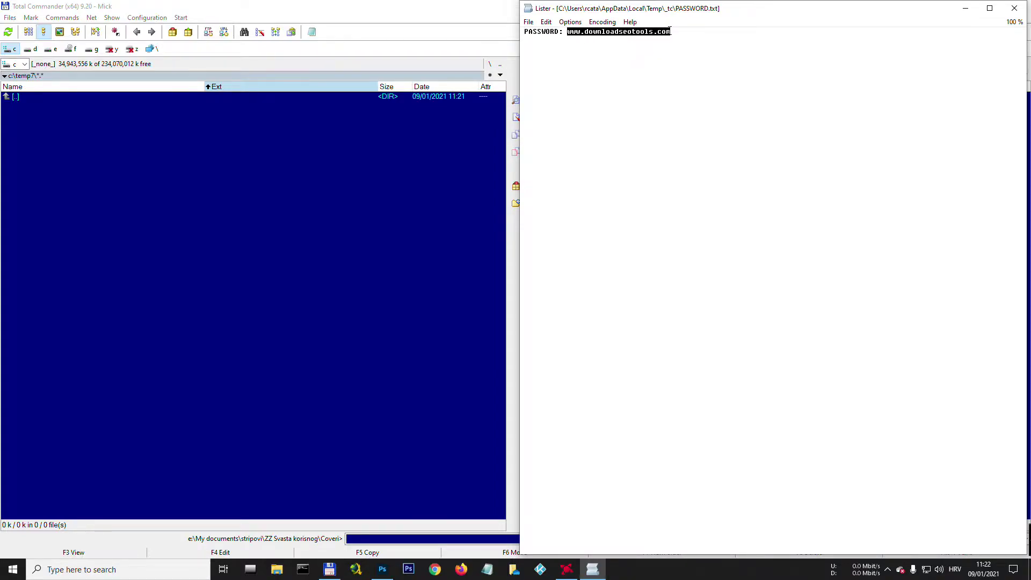
{"action": "left_click", "coordinate": [1015, 8]}
Open the nested Cover Action Pro archive and select Actions\Books\Hardback Books
{"action": "double_click", "coordinate": [574, 111]}
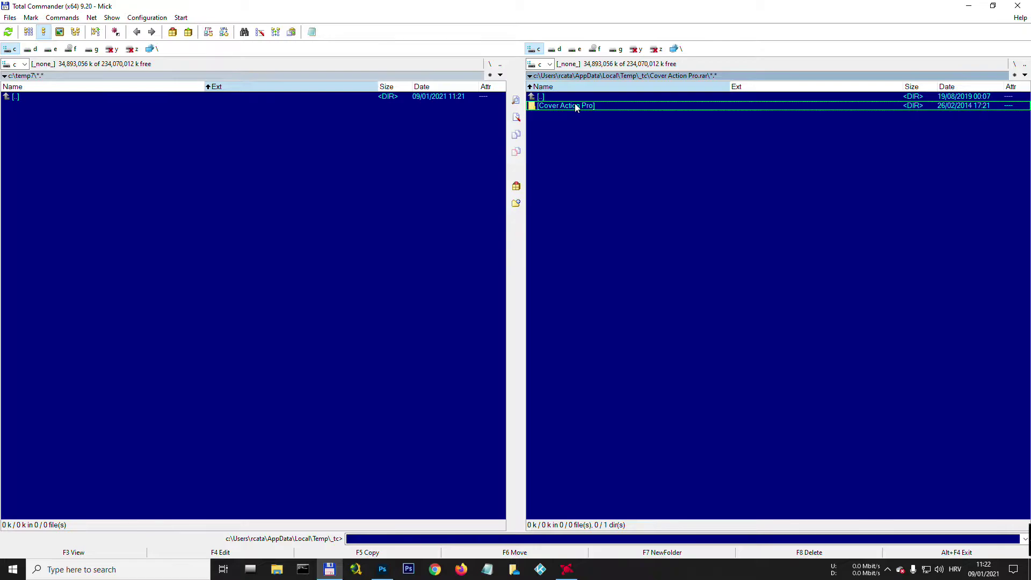
{"action": "double_click", "coordinate": [573, 108]}
{"action": "double_click", "coordinate": [574, 107]}
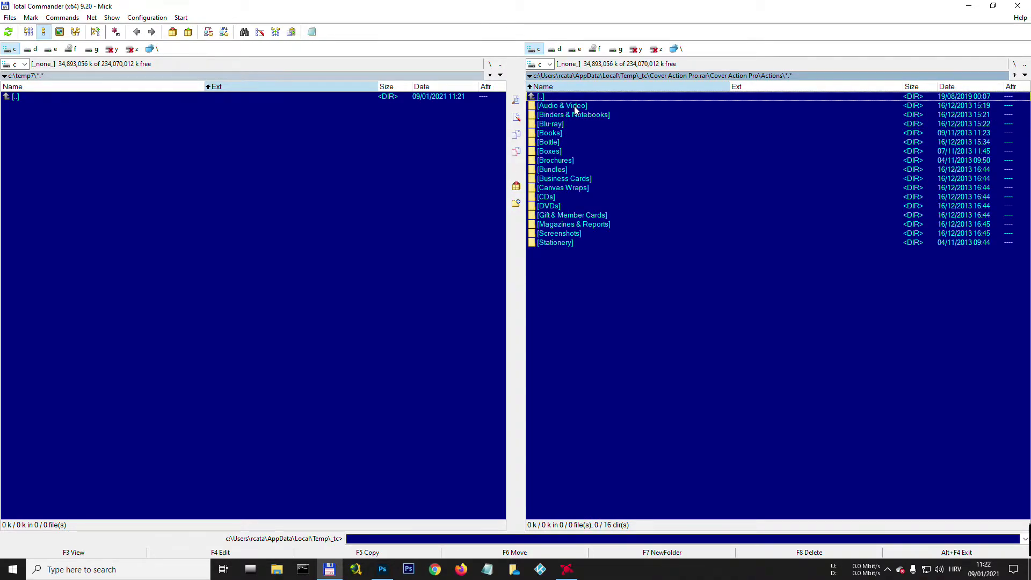
{"action": "double_click", "coordinate": [550, 133]}
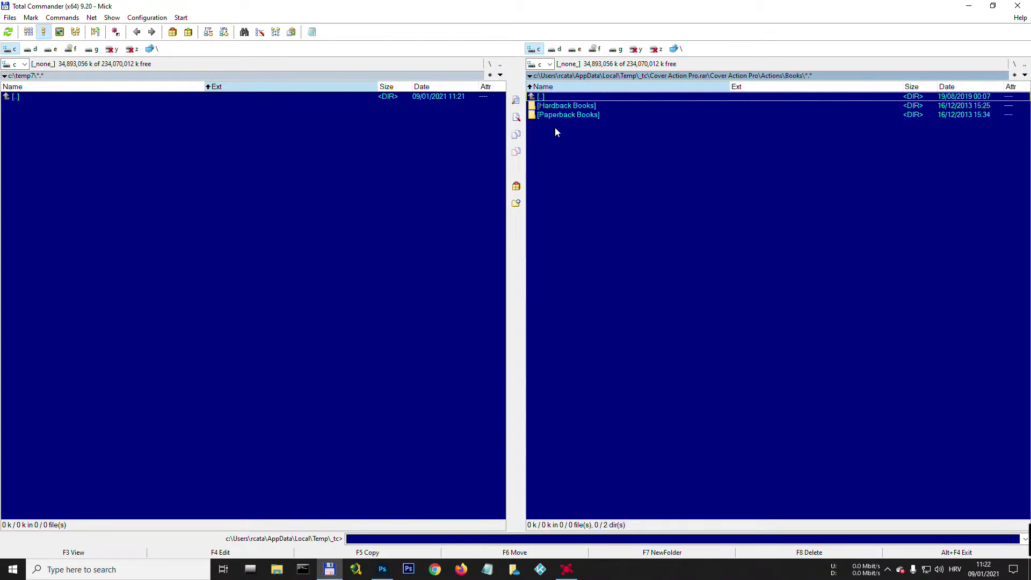
{"action": "left_click", "coordinate": [561, 109]}
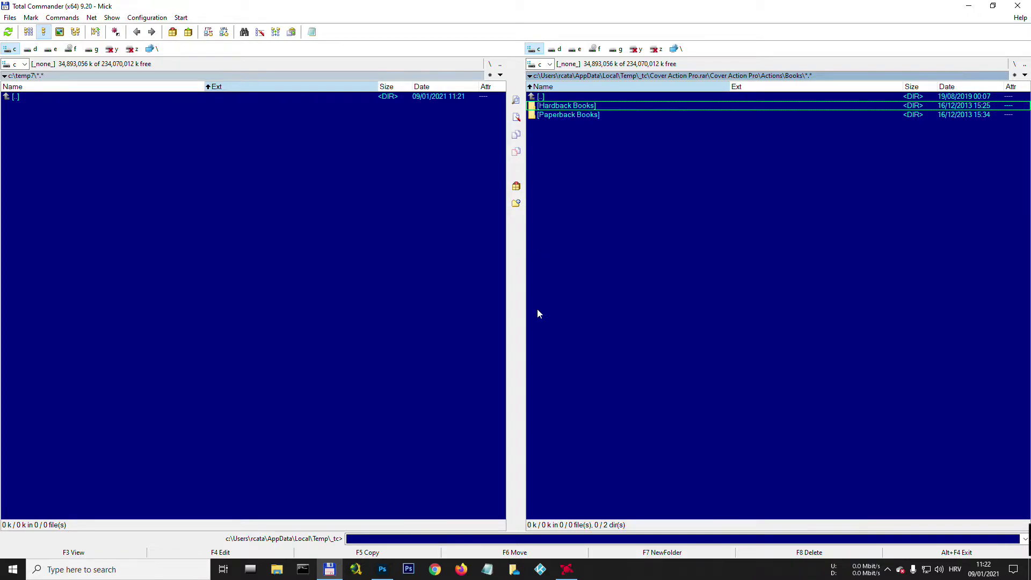
Extract Hardback Books into c:\temp7 with the pasted password and open the folder
{"action": "left_click", "coordinate": [375, 553]}
{"action": "left_click", "coordinate": [456, 310]}
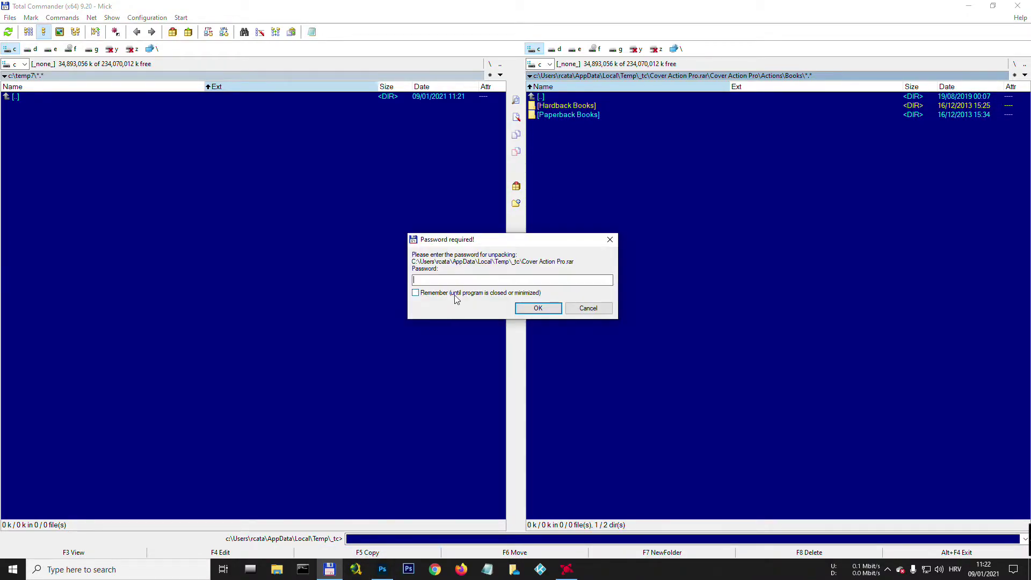
{"action": "key", "text": "ctrl+v"}
{"action": "left_click", "coordinate": [536, 308]}
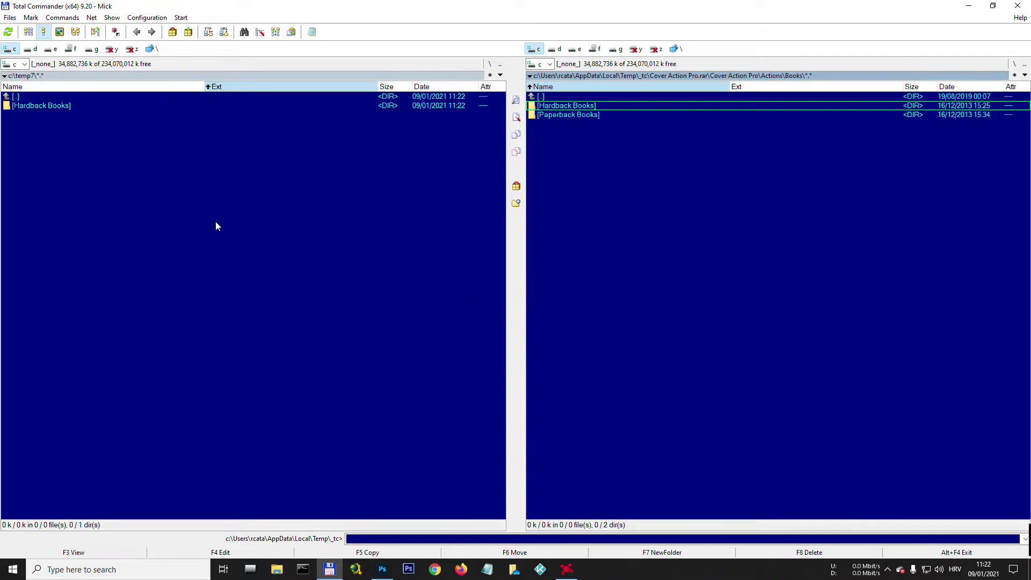
{"action": "double_click", "coordinate": [63, 107]}
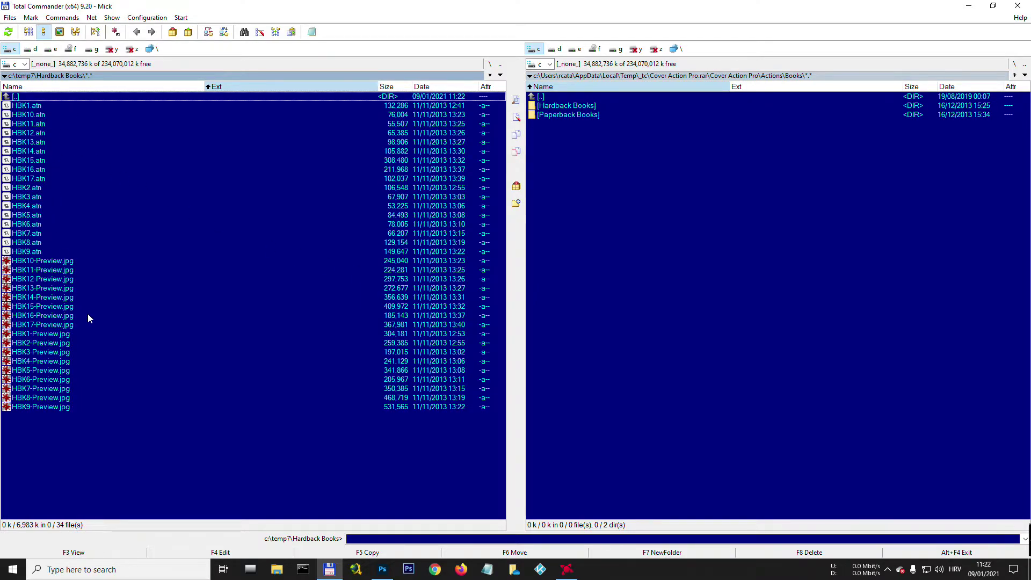
{"action": "double_click", "coordinate": [45, 333]}
{"action": "scroll", "coordinate": [220, 292], "scroll_direction": "down", "scroll_amount": 1}
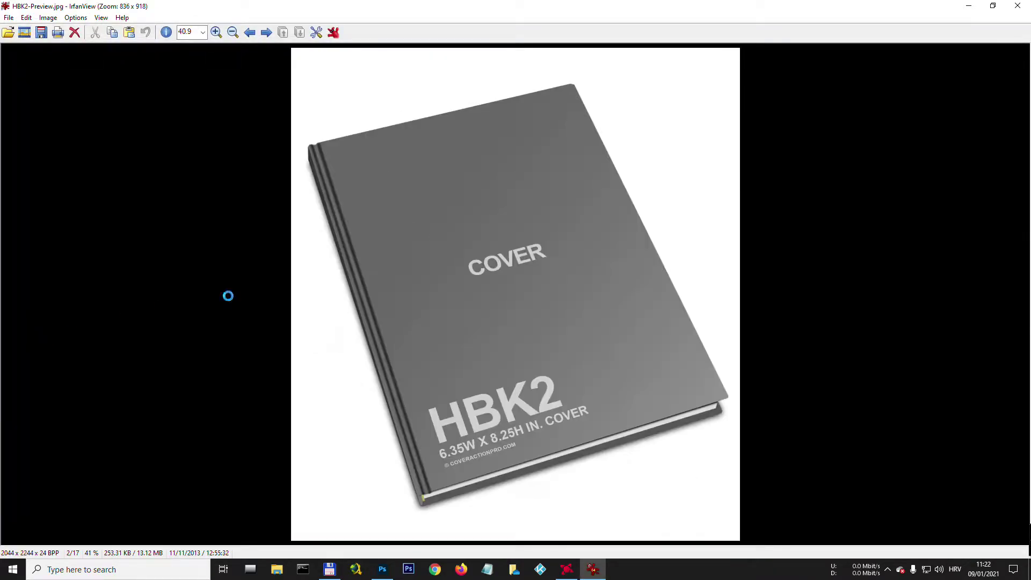
{"action": "scroll", "coordinate": [220, 289], "scroll_direction": "down", "scroll_amount": 1}
{"action": "scroll", "coordinate": [220, 292], "scroll_direction": "down", "scroll_amount": 1}
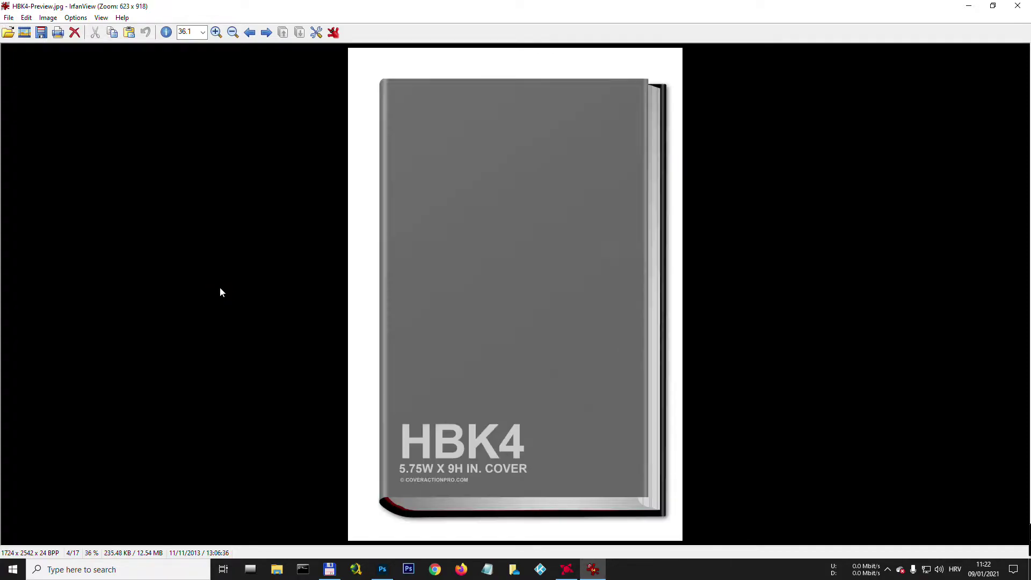
{"action": "scroll", "coordinate": [221, 288], "scroll_direction": "down", "scroll_amount": 1}
{"action": "scroll", "coordinate": [221, 288], "scroll_direction": "down", "scroll_amount": 1}
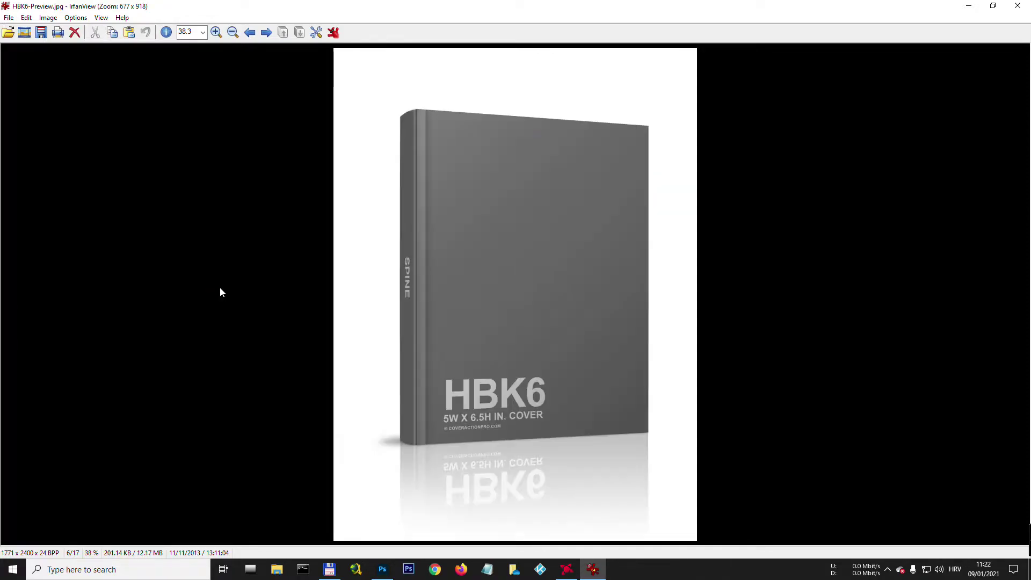
{"action": "scroll", "coordinate": [220, 293], "scroll_direction": "down", "scroll_amount": 1}
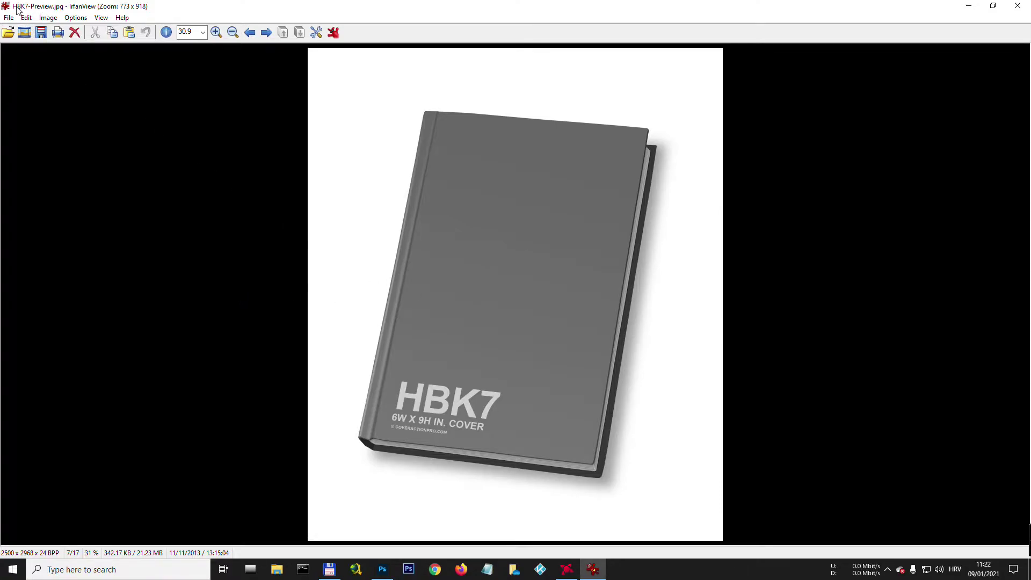
{"action": "scroll", "coordinate": [115, 118], "scroll_direction": "up", "scroll_amount": 1}
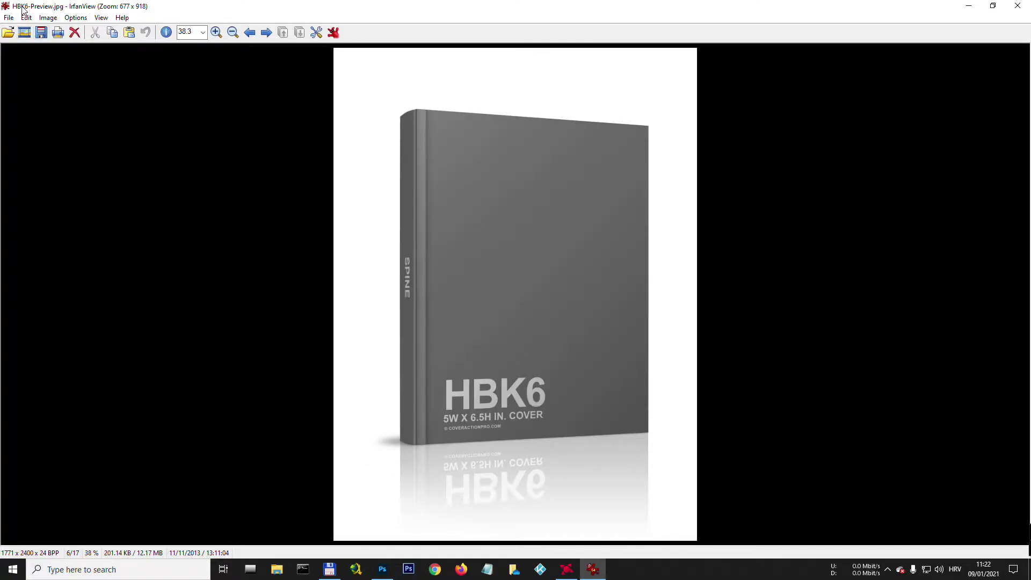
{"action": "left_click", "coordinate": [1017, 6]}
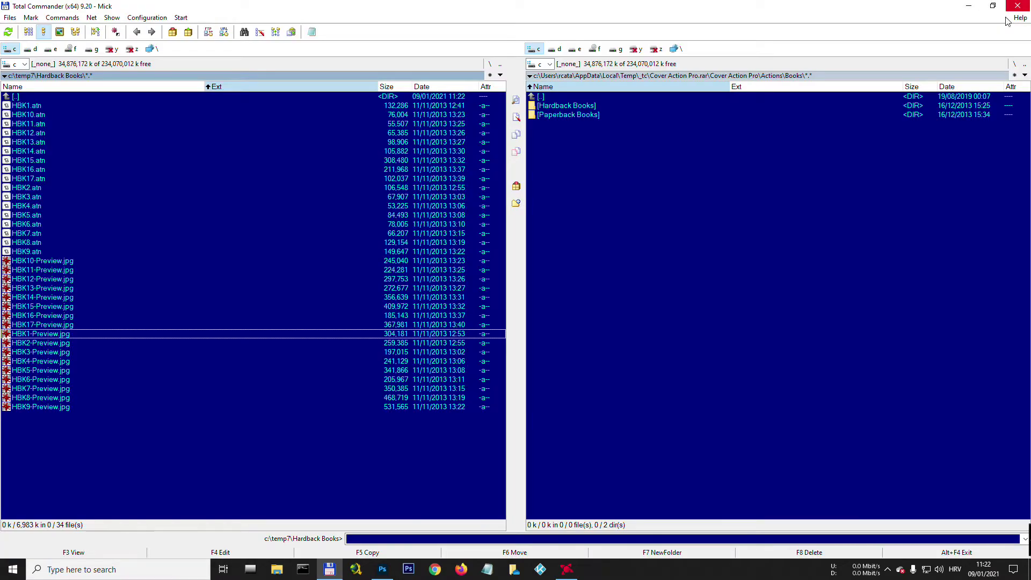
Load the HBK6 action set from C:\temp7\Hardback Books into the Actions panel
{"action": "left_click", "coordinate": [386, 571]}
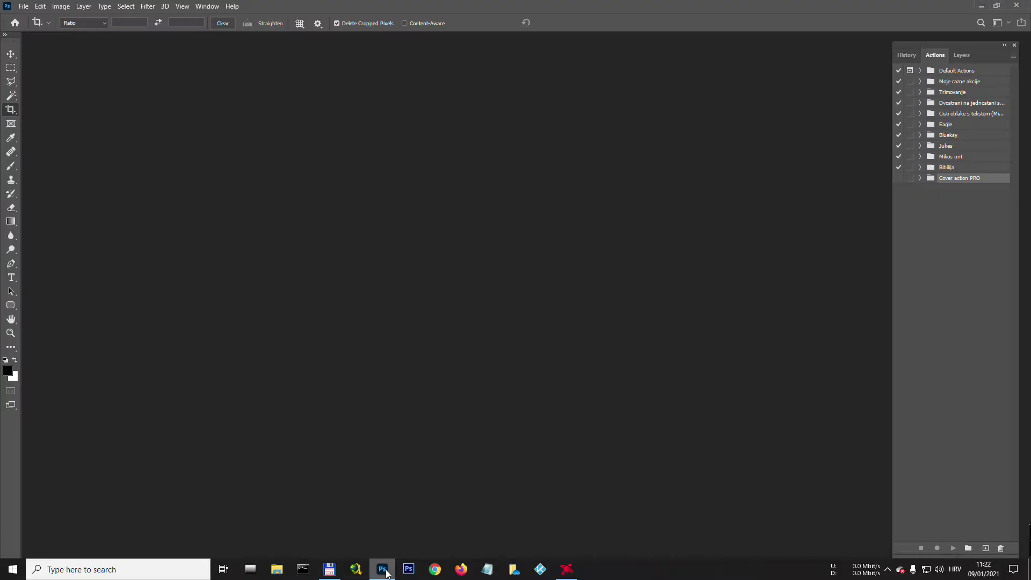
{"action": "left_click", "coordinate": [1013, 56]}
{"action": "left_click", "coordinate": [971, 263]}
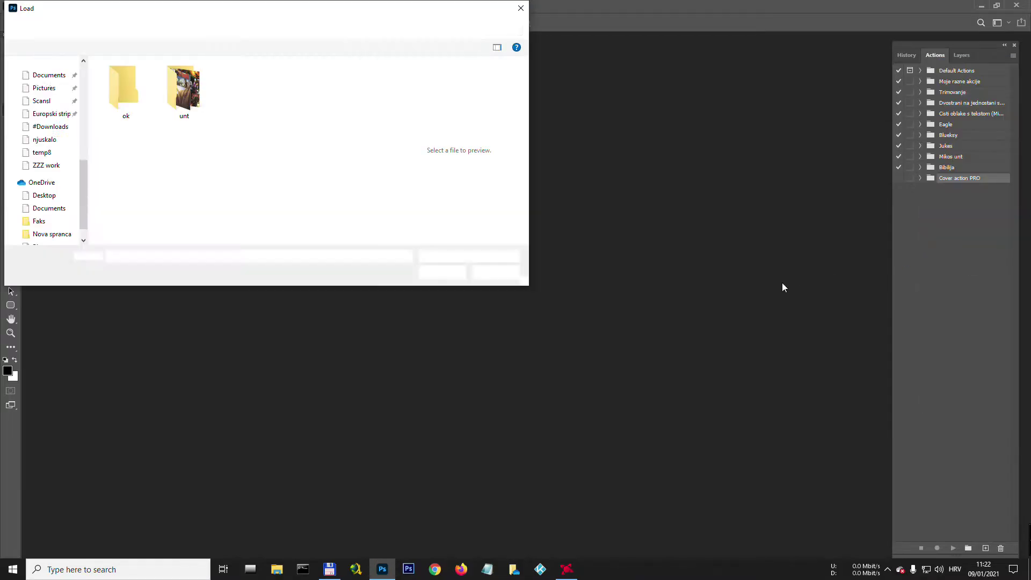
{"action": "left_click", "coordinate": [53, 171]}
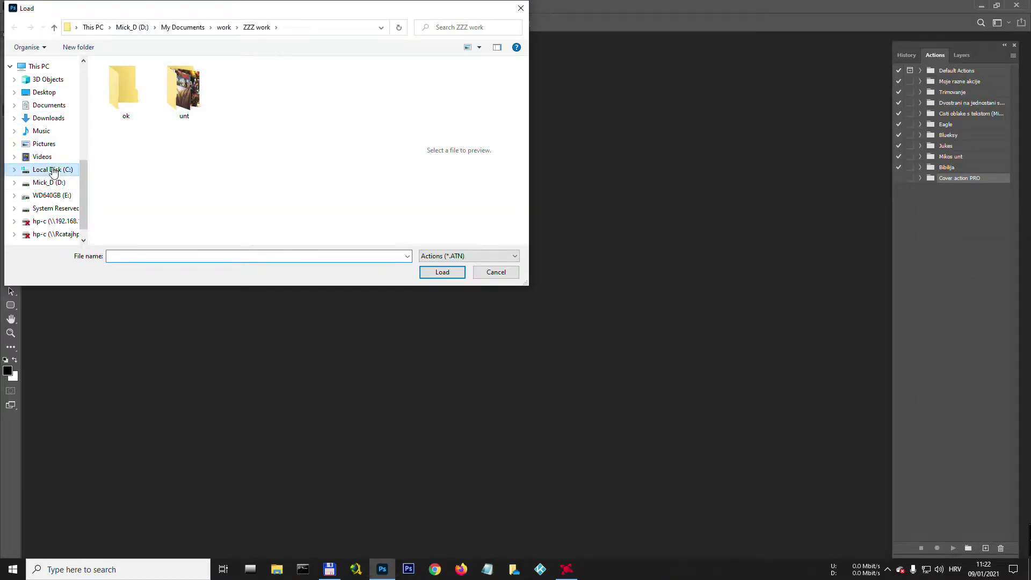
{"action": "scroll", "coordinate": [134, 217], "scroll_direction": "down", "scroll_amount": 1}
{"action": "double_click", "coordinate": [134, 207]}
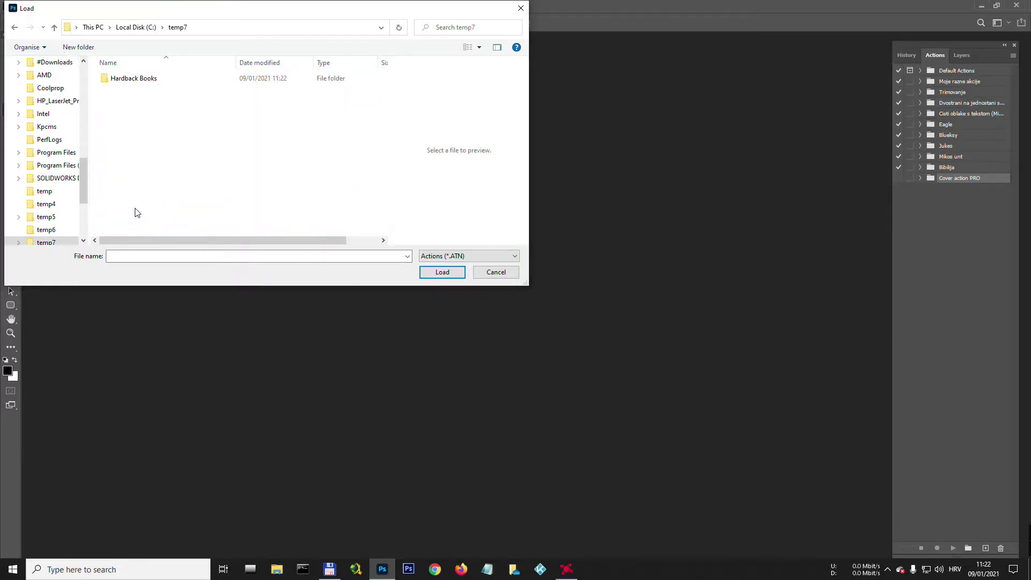
{"action": "double_click", "coordinate": [143, 78]}
{"action": "left_click", "coordinate": [137, 134]}
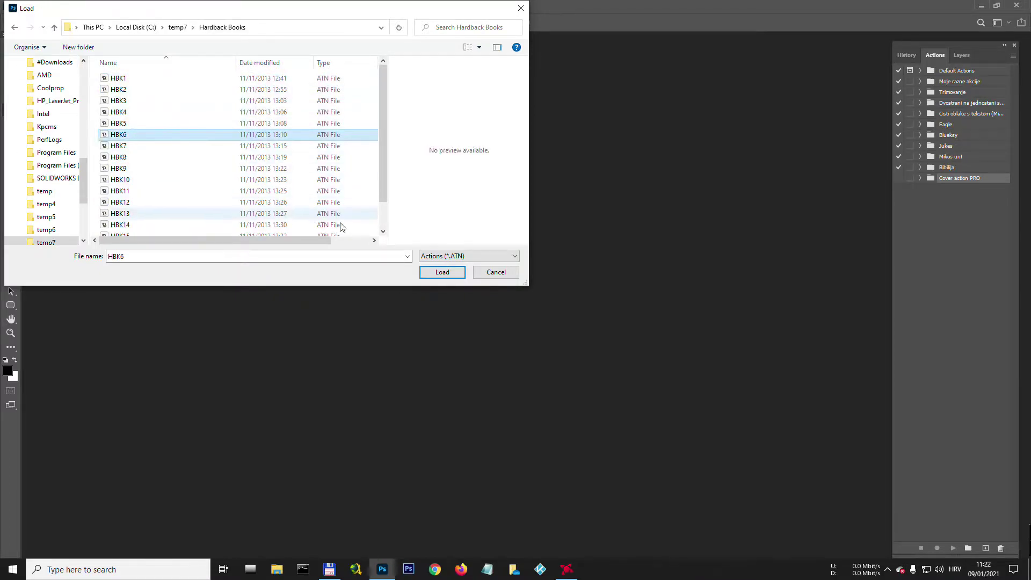
{"action": "left_click", "coordinate": [442, 273]}
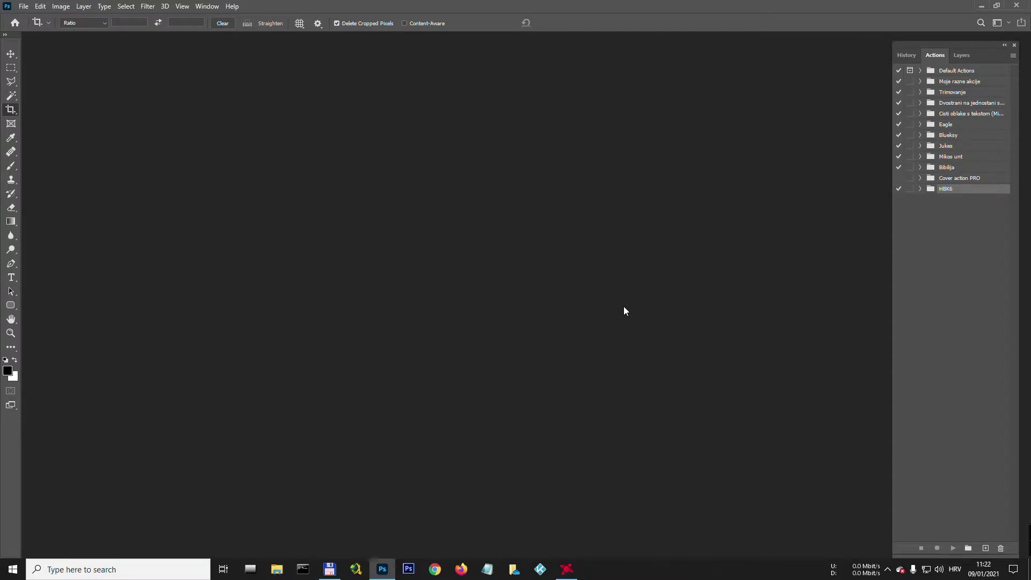
Run HBK6's Step 1 Create to build the template, then open 000 300dpi.tif
{"action": "left_click", "coordinate": [919, 190]}
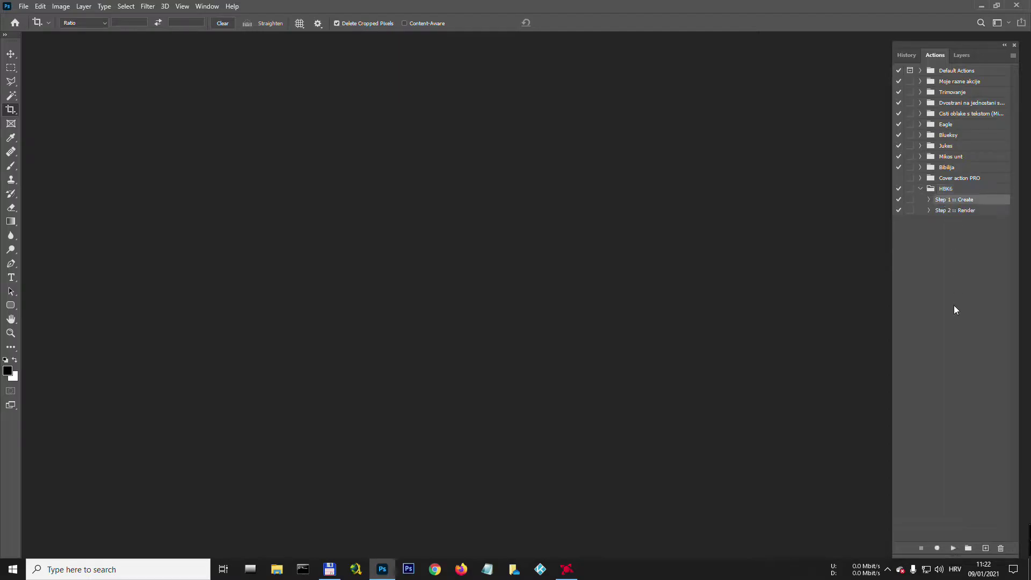
{"action": "left_click", "coordinate": [954, 548]}
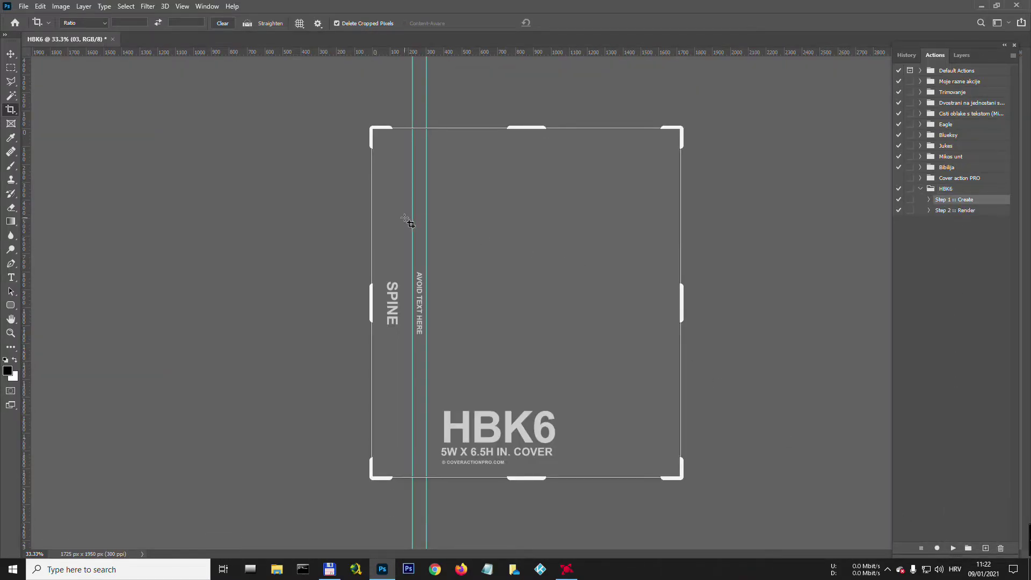
{"action": "left_click", "coordinate": [23, 6]}
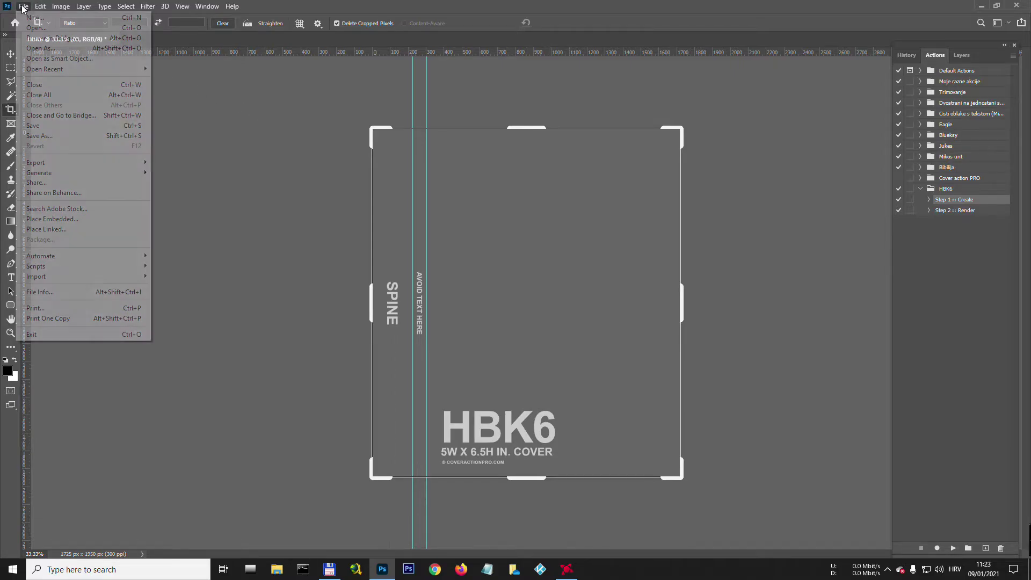
{"action": "left_click", "coordinate": [35, 28]}
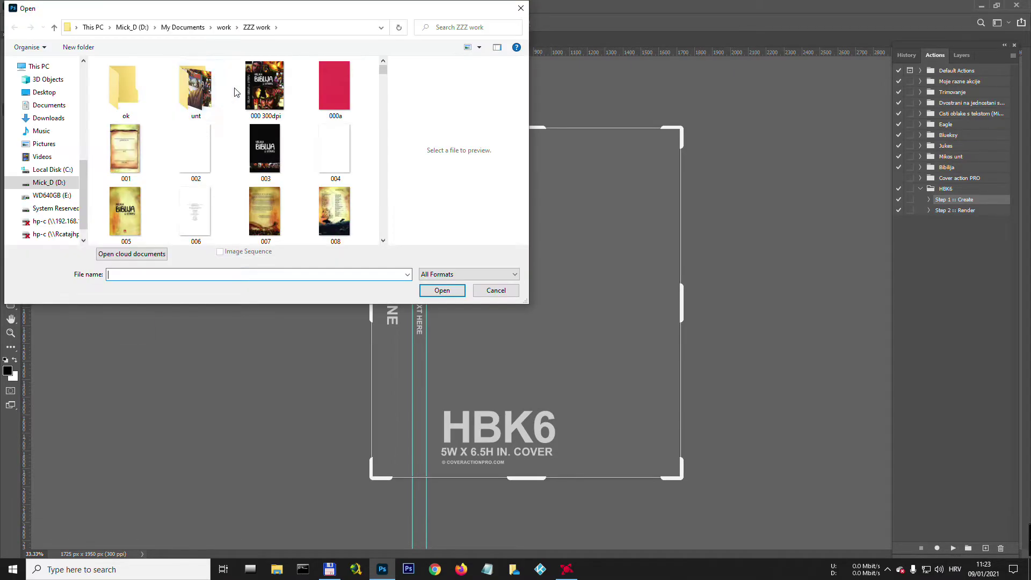
{"action": "double_click", "coordinate": [262, 88]}
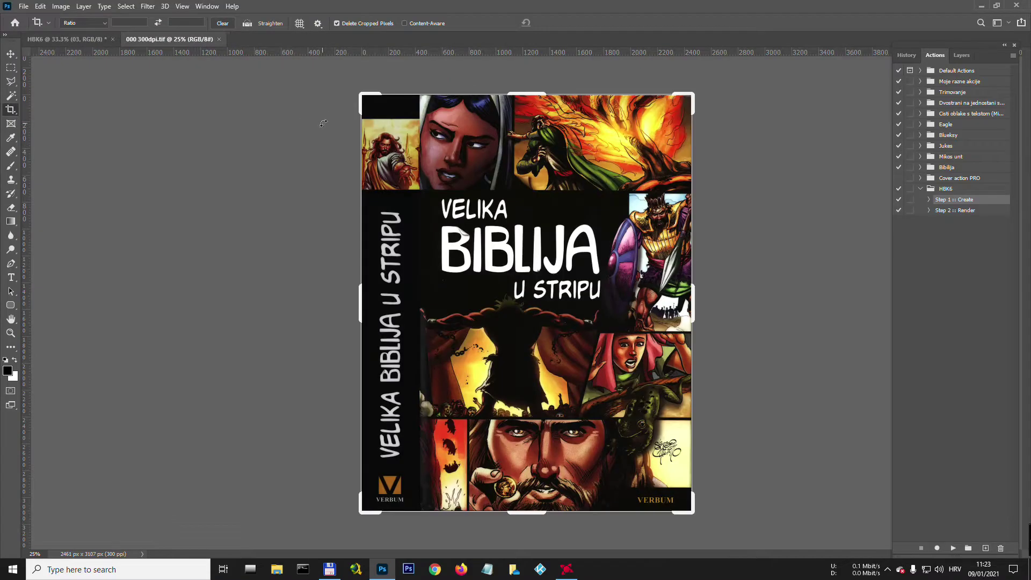
Select and copy the spine strip on the left of the 000 300dpi.tif cover
{"action": "left_click", "coordinate": [12, 67]}
{"action": "left_click_drag", "start_coordinate": [362, 94], "coordinate": [420, 510]}
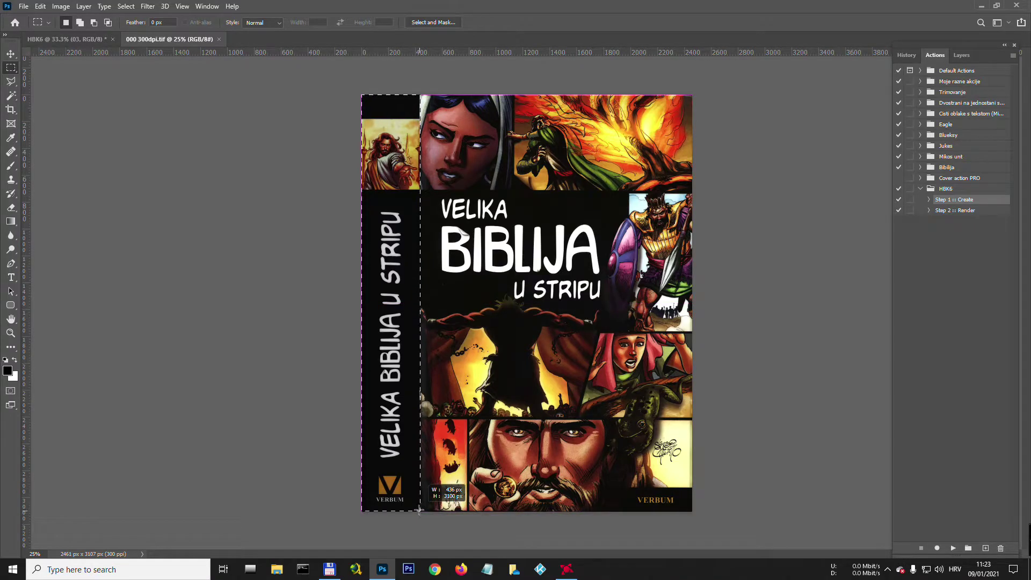
{"action": "left_click", "coordinate": [41, 7]}
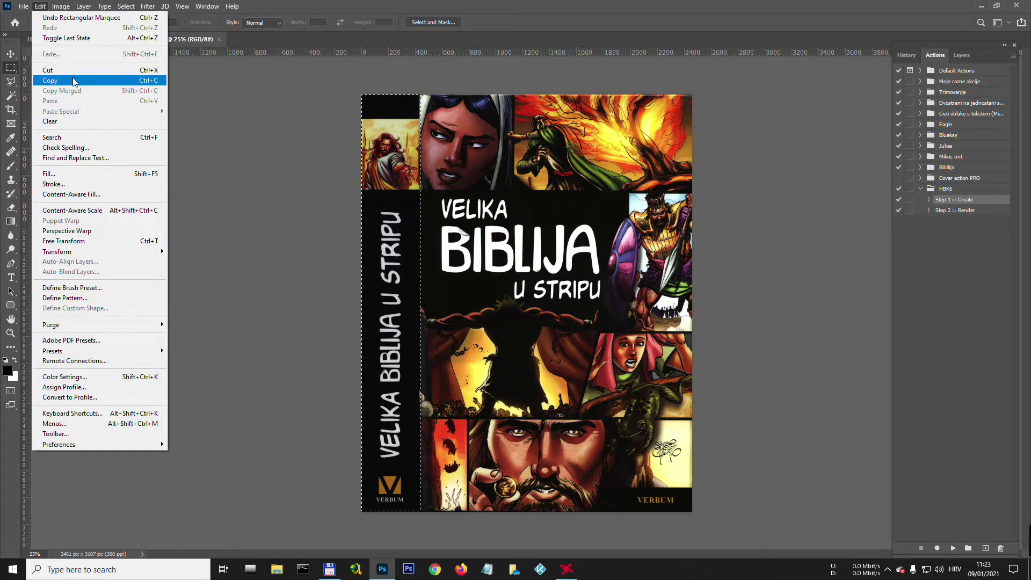
{"action": "left_click", "coordinate": [75, 80]}
Paste the spine strip into a spine-area selection in the HBK6 template
{"action": "left_click", "coordinate": [69, 40]}
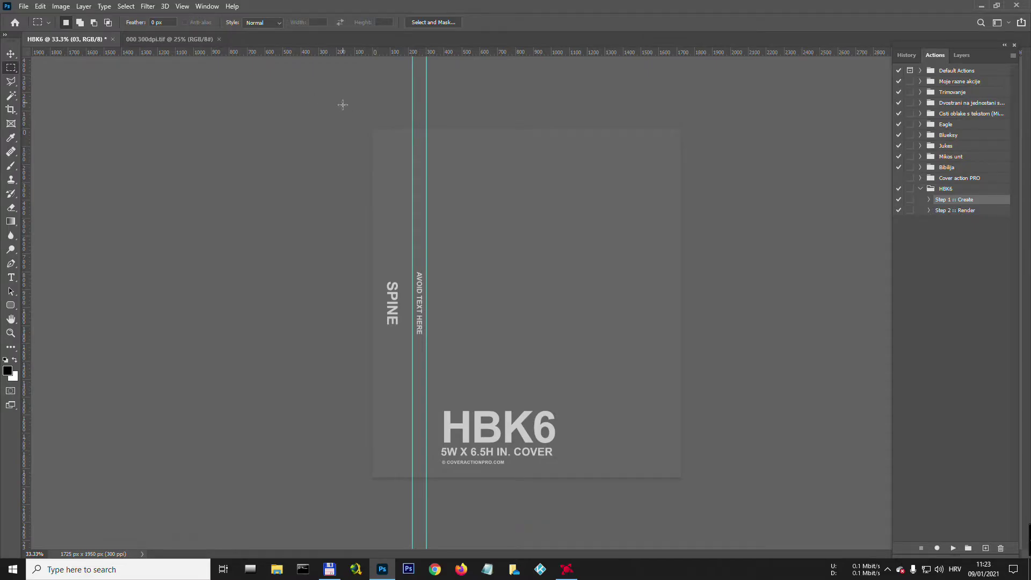
{"action": "left_click_drag", "start_coordinate": [372, 129], "coordinate": [412, 477]}
{"action": "left_click", "coordinate": [42, 6]}
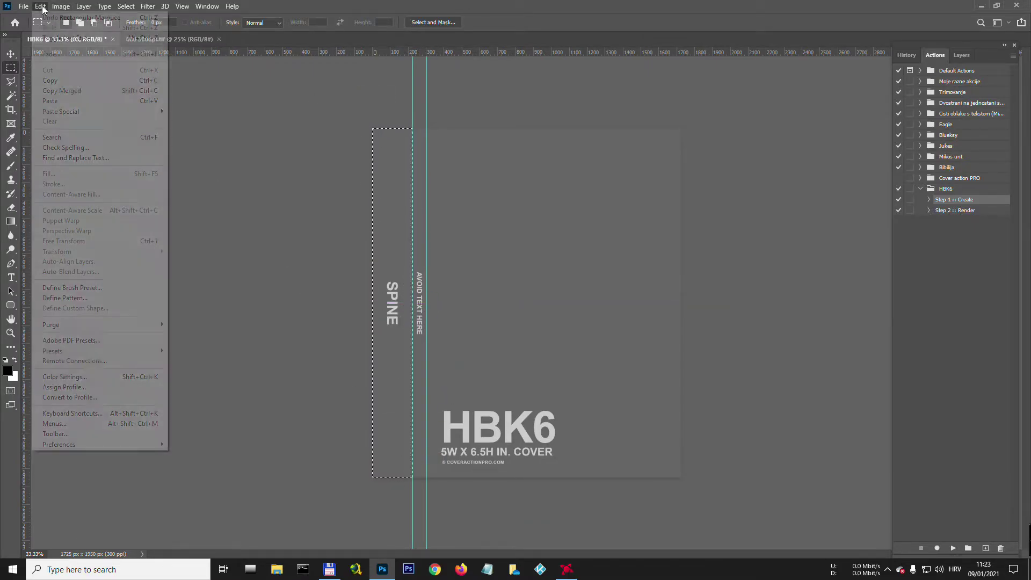
{"action": "left_click", "coordinate": [55, 101]}
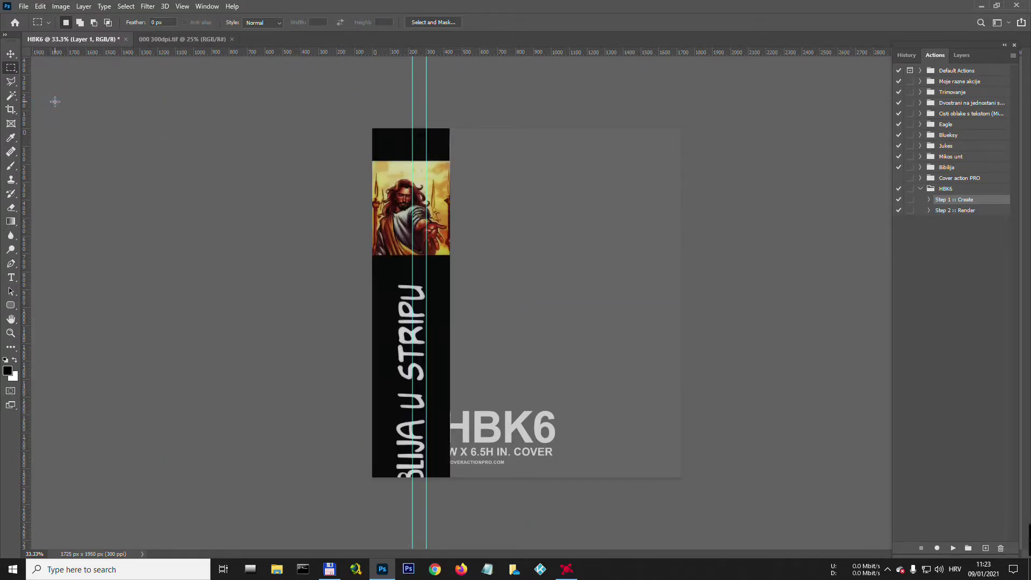
{"action": "left_click", "coordinate": [43, 8]}
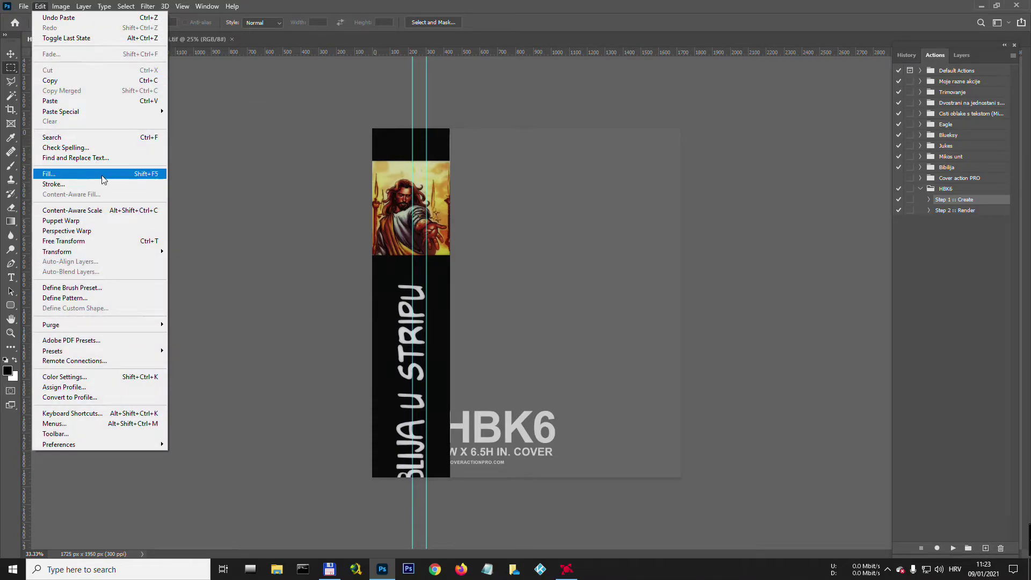
Narrow and shorten the pasted spine layer with Free Transform and commit it
{"action": "left_click", "coordinate": [119, 242]}
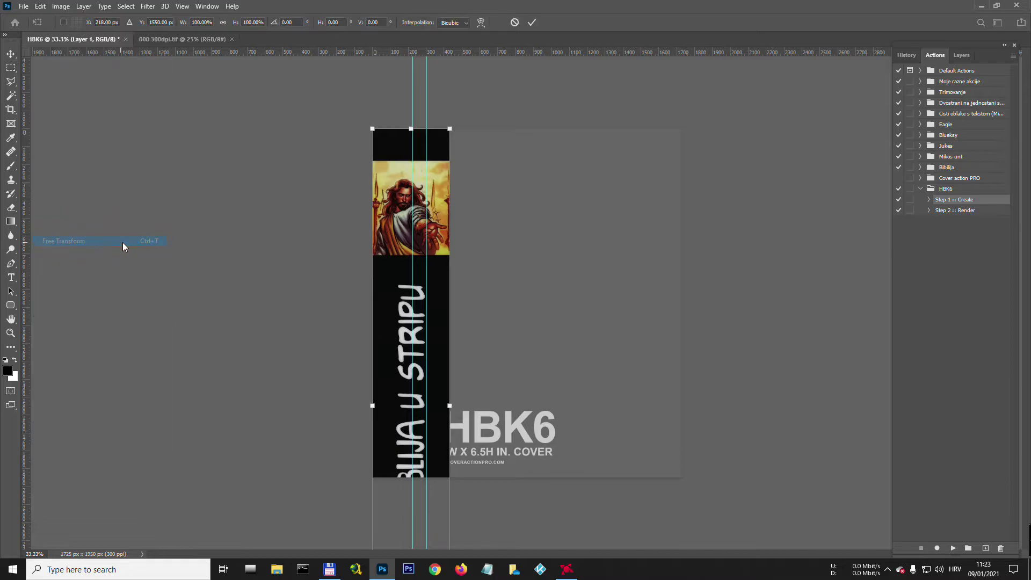
{"action": "left_click_drag", "start_coordinate": [449, 406], "coordinate": [425, 405]}
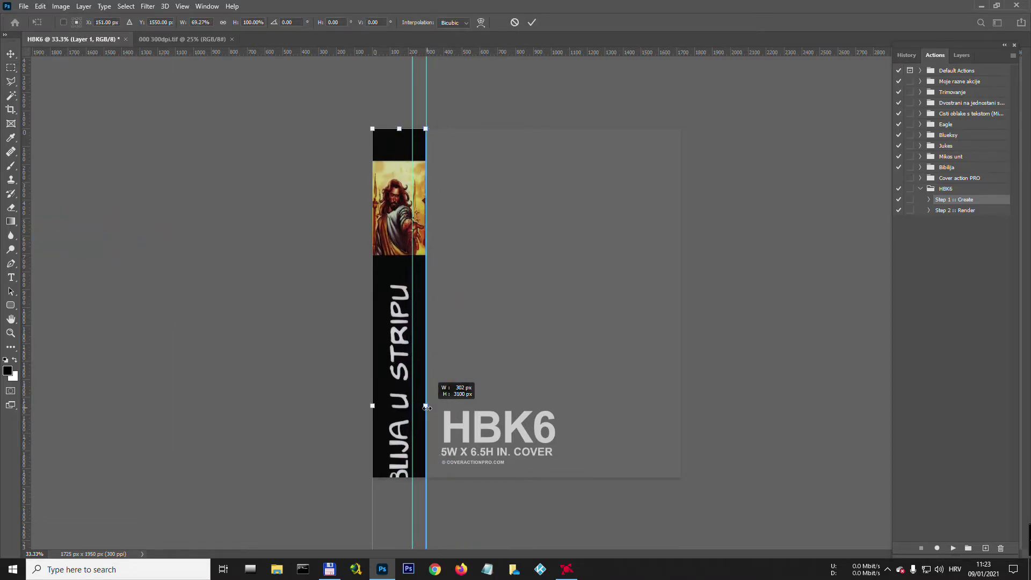
{"action": "scroll", "coordinate": [601, 423], "scroll_direction": "down", "scroll_amount": 1}
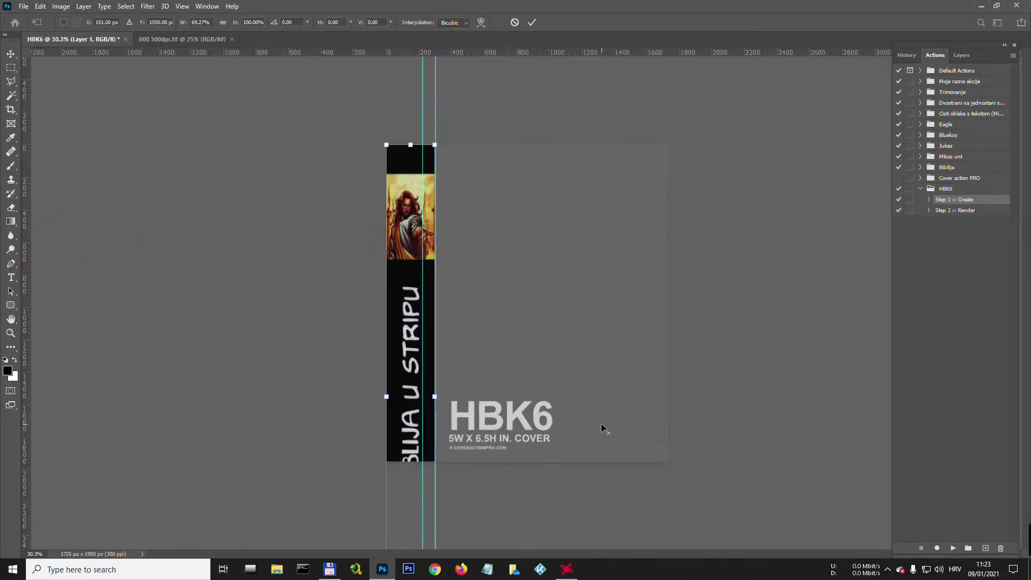
{"action": "scroll", "coordinate": [601, 424], "scroll_direction": "down", "scroll_amount": 2}
{"action": "scroll", "coordinate": [589, 433], "scroll_direction": "down", "scroll_amount": 1}
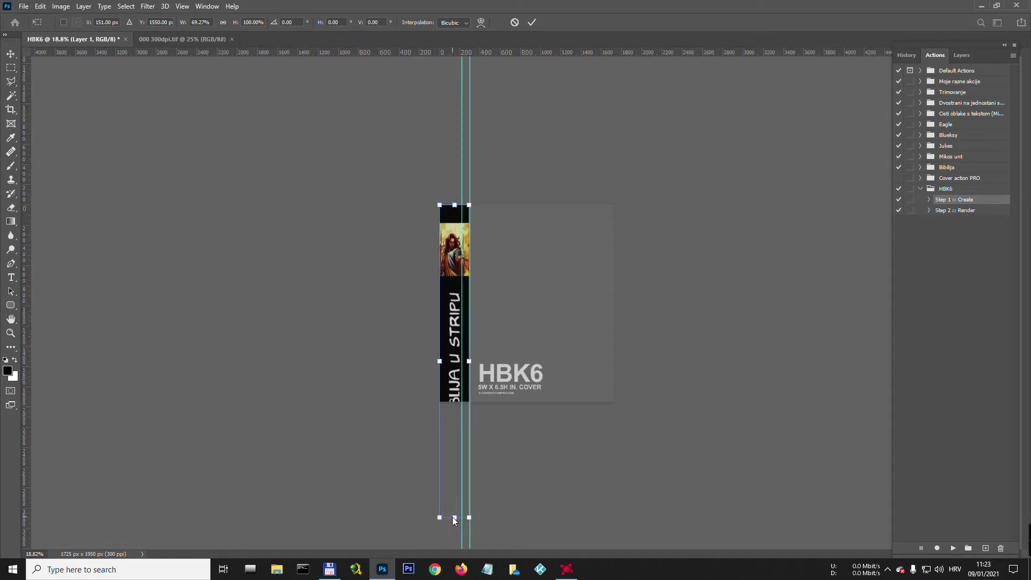
{"action": "left_click_drag", "start_coordinate": [454, 518], "coordinate": [454, 402]}
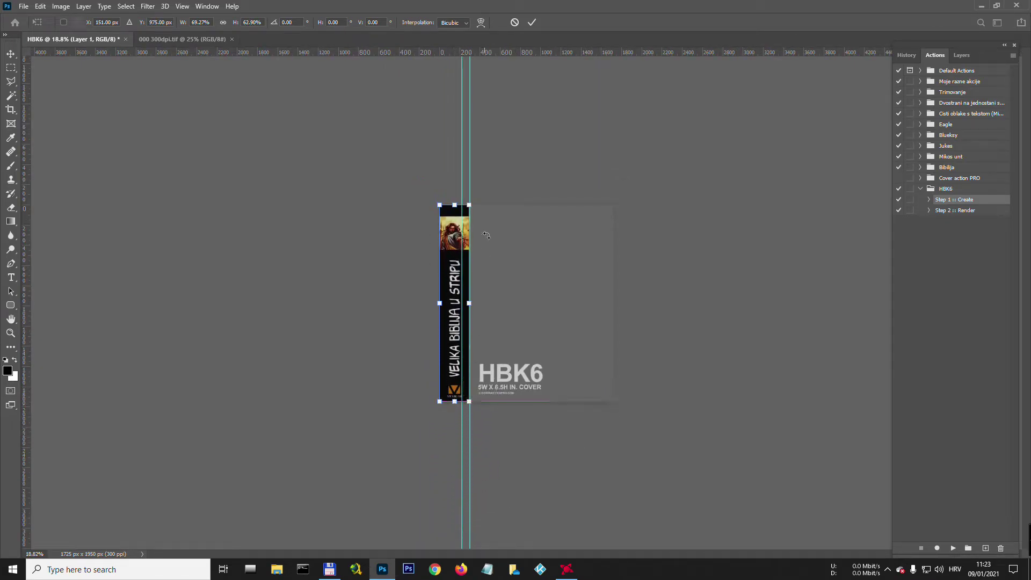
{"action": "left_click", "coordinate": [532, 22]}
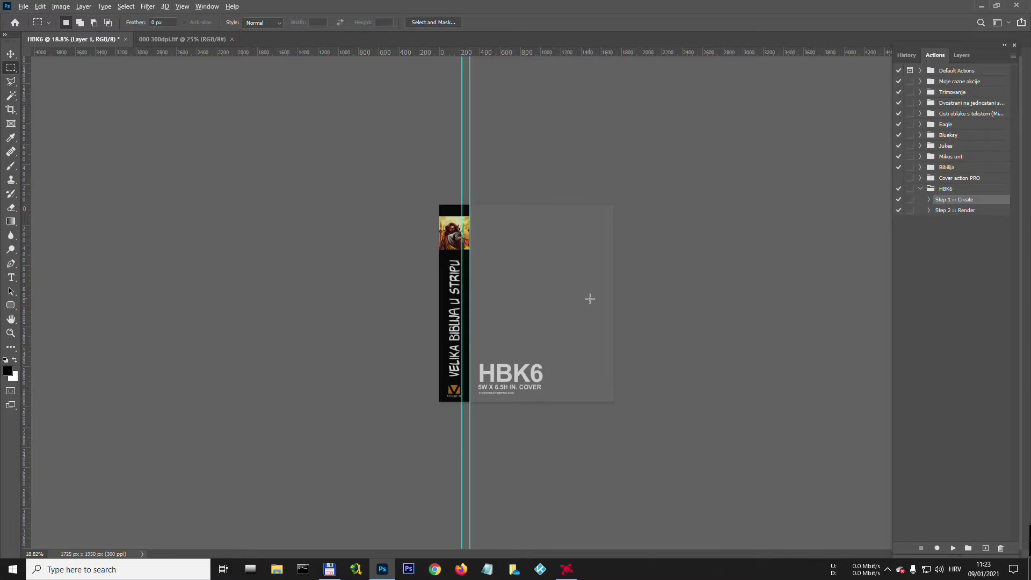
Transform the spine layer again so its width matches the spine guide
{"action": "scroll", "coordinate": [590, 298], "scroll_direction": "up", "scroll_amount": 3}
{"action": "scroll", "coordinate": [590, 299], "scroll_direction": "up", "scroll_amount": 1}
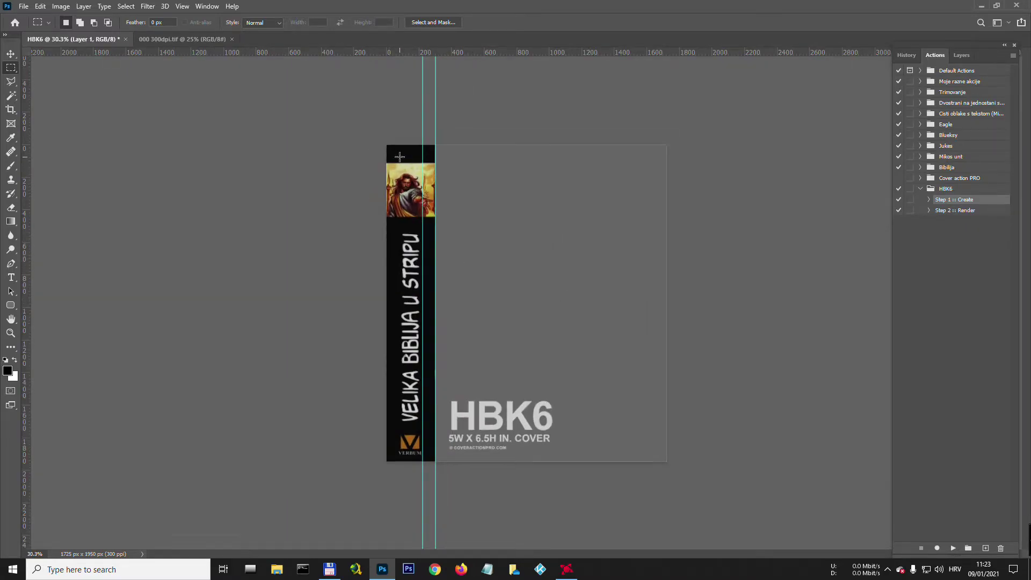
{"action": "left_click", "coordinate": [40, 6]}
{"action": "mouse_move", "coordinate": [56, 251]}
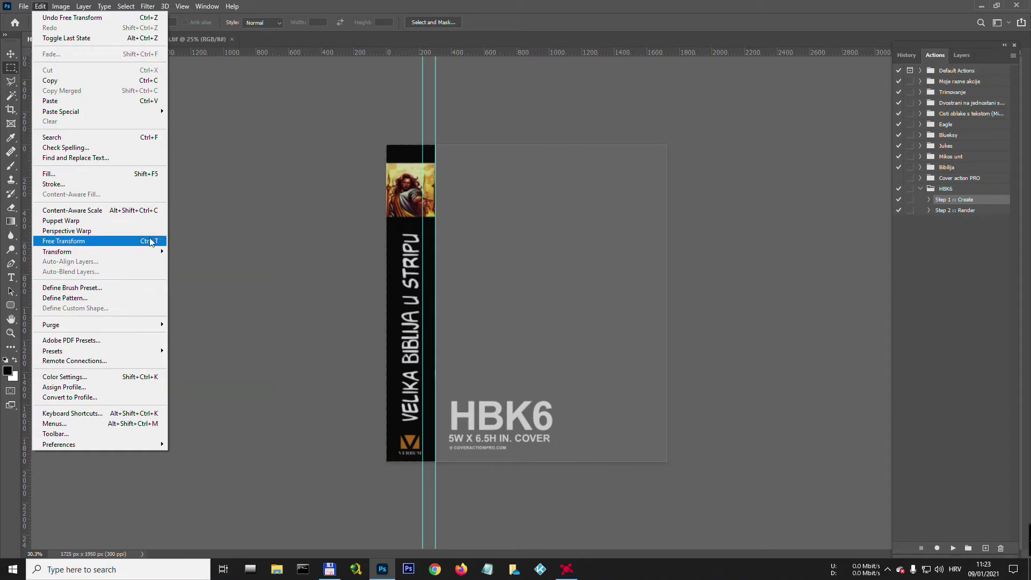
{"action": "left_click", "coordinate": [123, 241]}
{"action": "left_click_drag", "start_coordinate": [435, 304], "coordinate": [424, 303]}
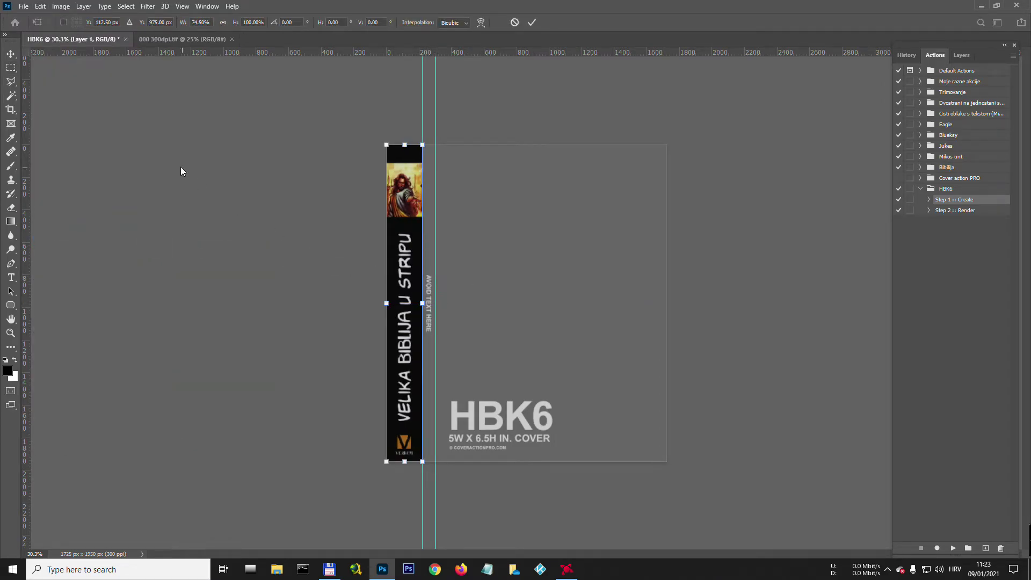
{"action": "left_click", "coordinate": [531, 22]}
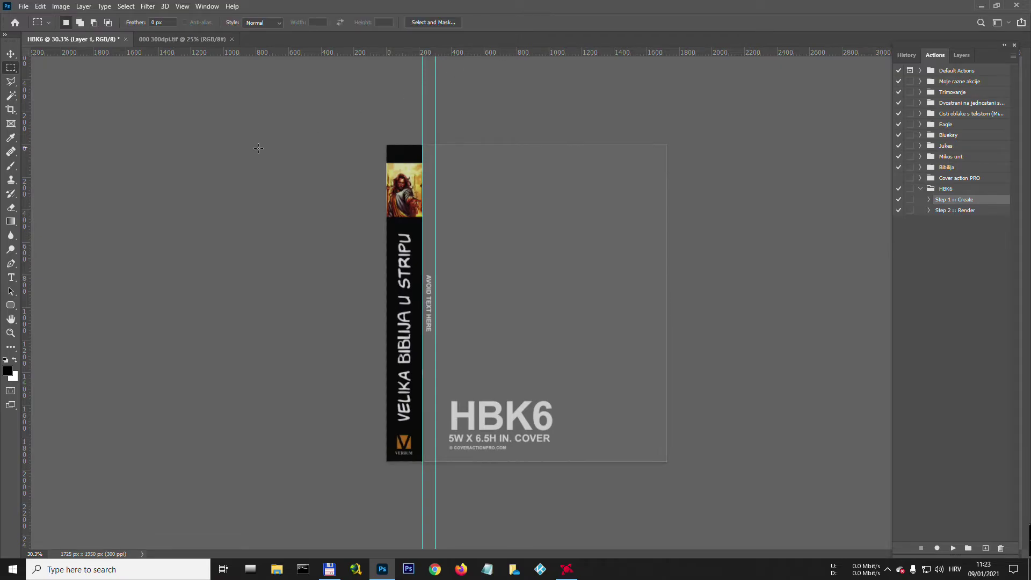
Copy the front cover panel from 000 300dpi.tif and select HBK6's front-cover area
{"action": "left_click", "coordinate": [159, 40]}
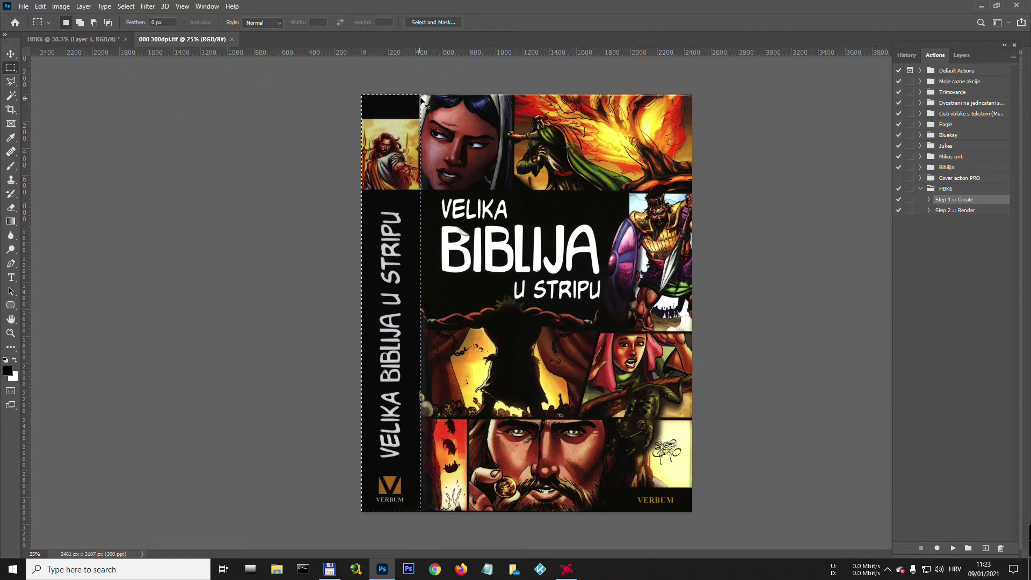
{"action": "mouse_move", "coordinate": [693, 511]}
{"action": "left_mouse_down"}
{"action": "mouse_move", "coordinate": [413, 103]}
{"action": "mouse_move", "coordinate": [420, 94]}
{"action": "left_mouse_up"}
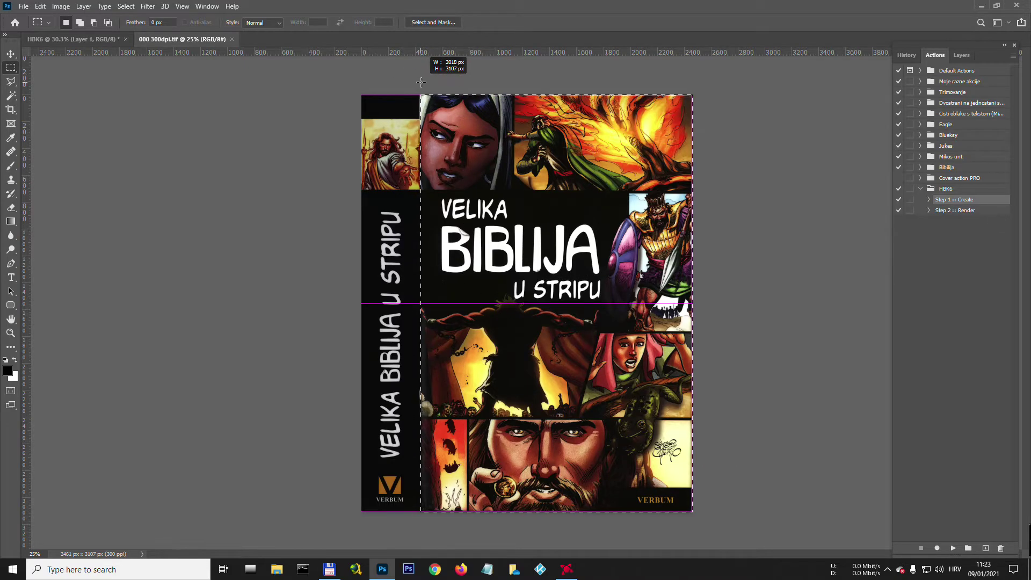
{"action": "left_click", "coordinate": [40, 6]}
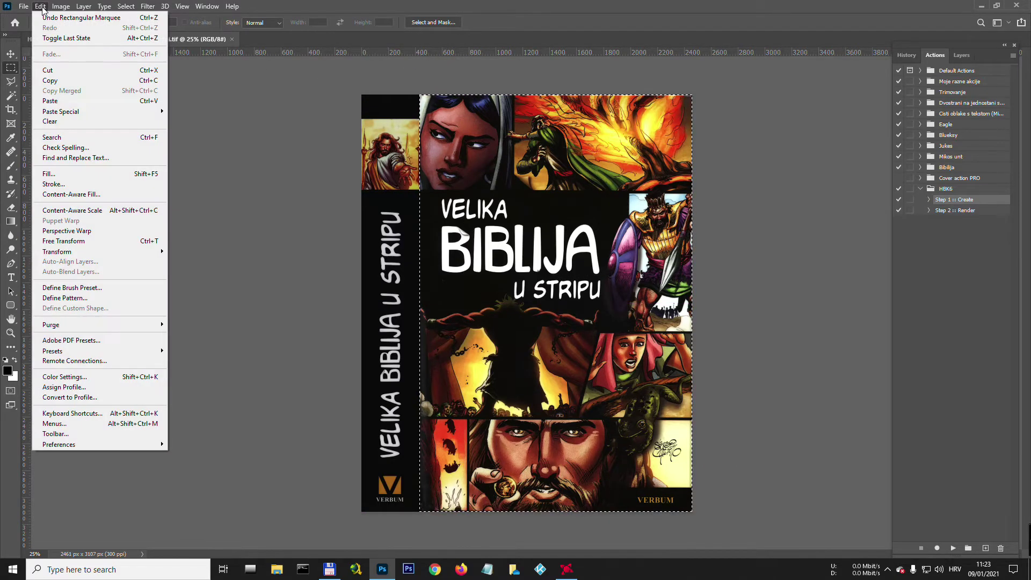
{"action": "left_click", "coordinate": [54, 81]}
{"action": "left_click", "coordinate": [73, 39]}
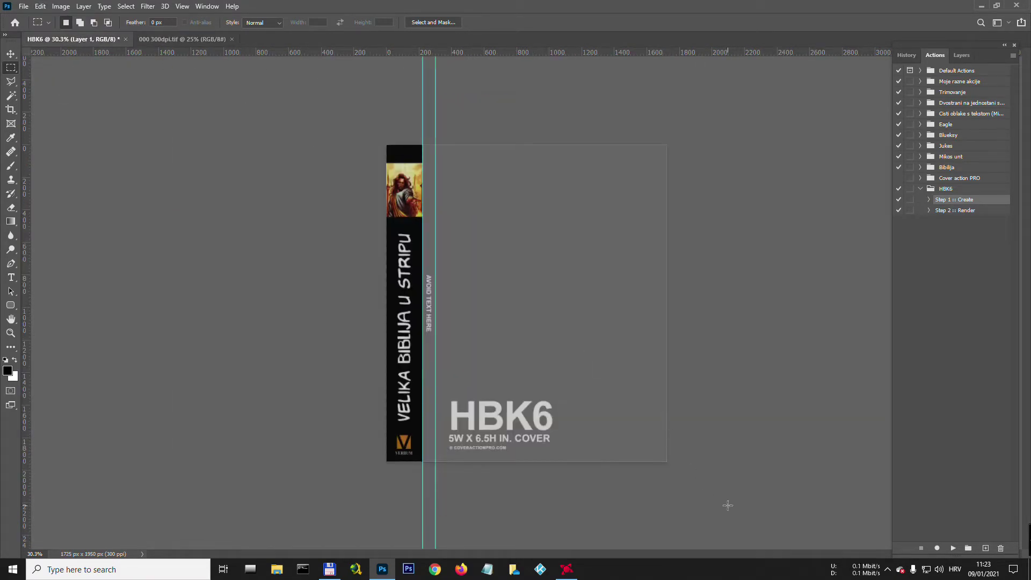
{"action": "left_click_drag", "start_coordinate": [728, 506], "coordinate": [423, 134]}
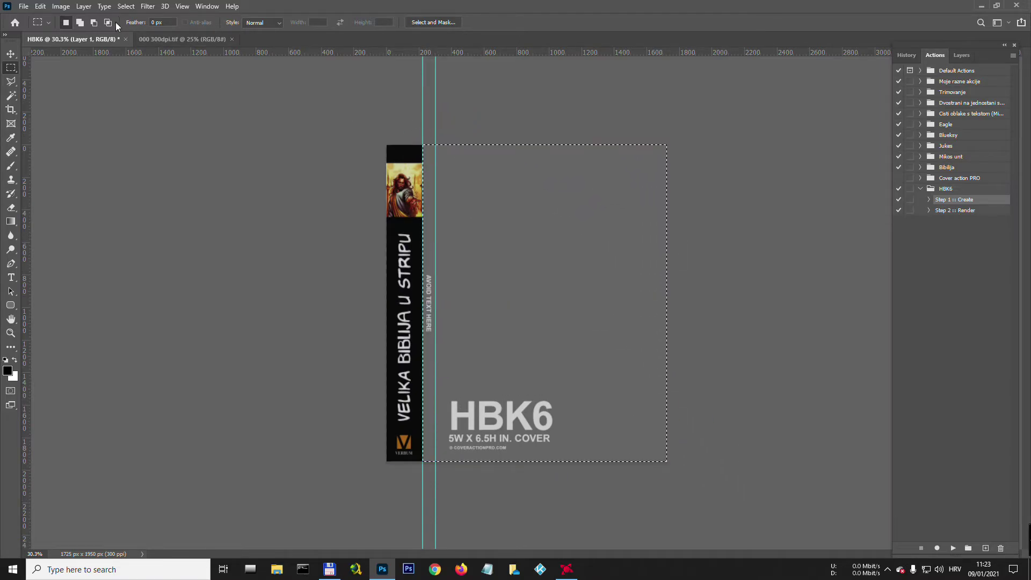
Paste the front cover as Layer 2 and stretch it between the spine guide and template edges
{"action": "left_click", "coordinate": [40, 6]}
{"action": "left_click", "coordinate": [70, 102]}
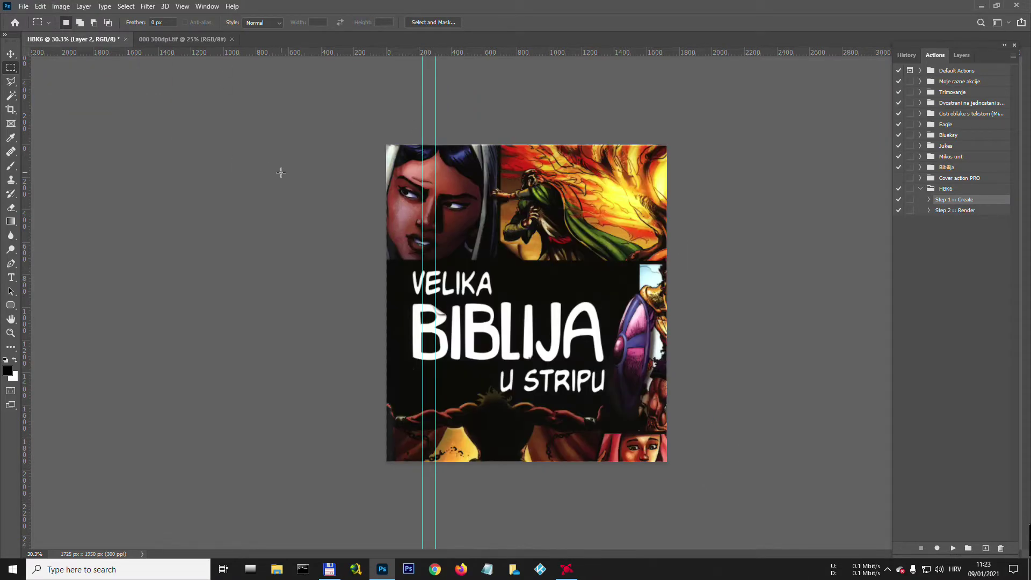
{"action": "left_click", "coordinate": [39, 7]}
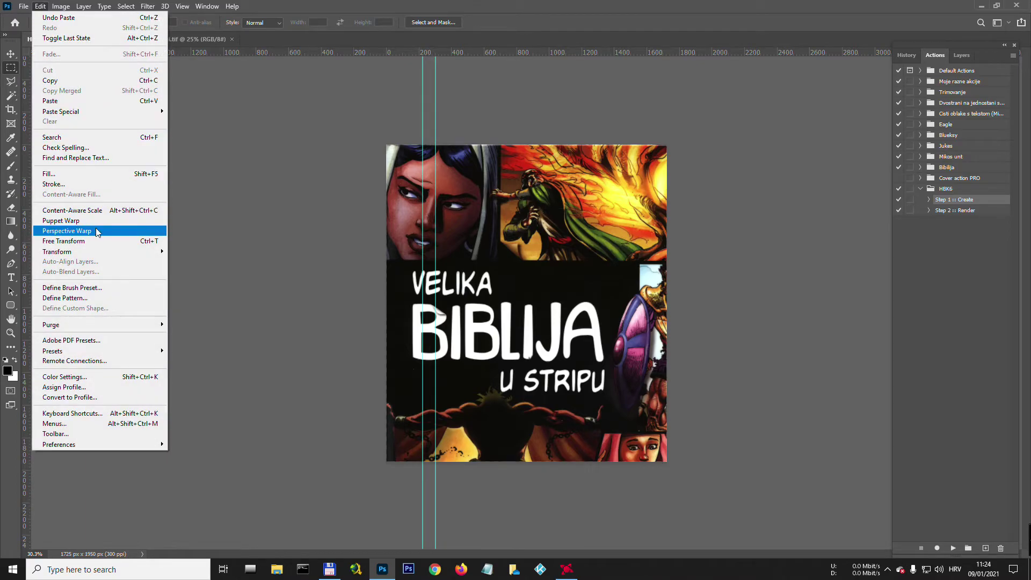
{"action": "left_click", "coordinate": [103, 242]}
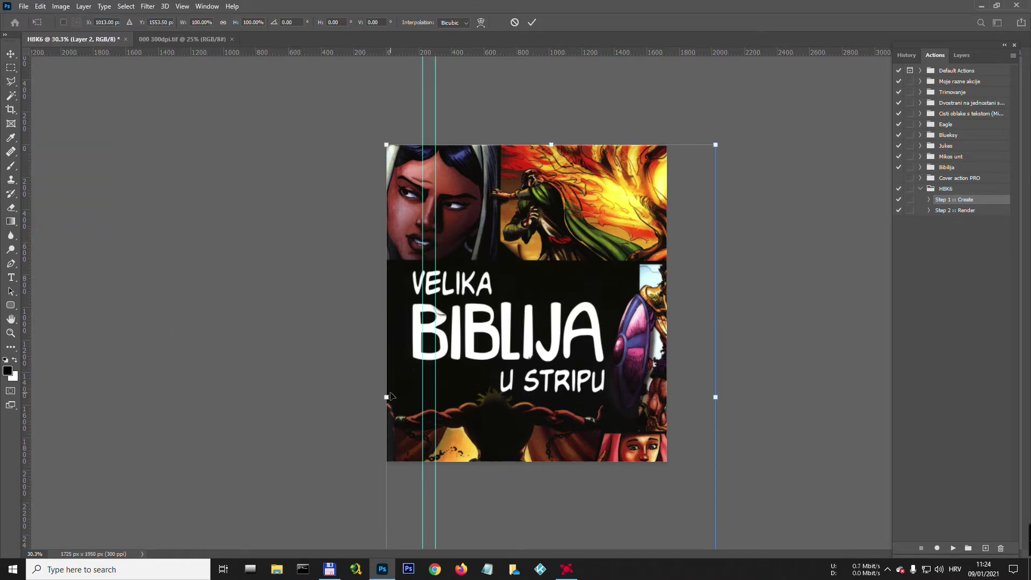
{"action": "mouse_move", "coordinate": [386, 397]}
{"action": "left_mouse_down"}
{"action": "mouse_move", "coordinate": [432, 396]}
{"action": "mouse_move", "coordinate": [422, 397]}
{"action": "left_mouse_up"}
{"action": "left_click_drag", "start_coordinate": [715, 396], "coordinate": [667, 396]}
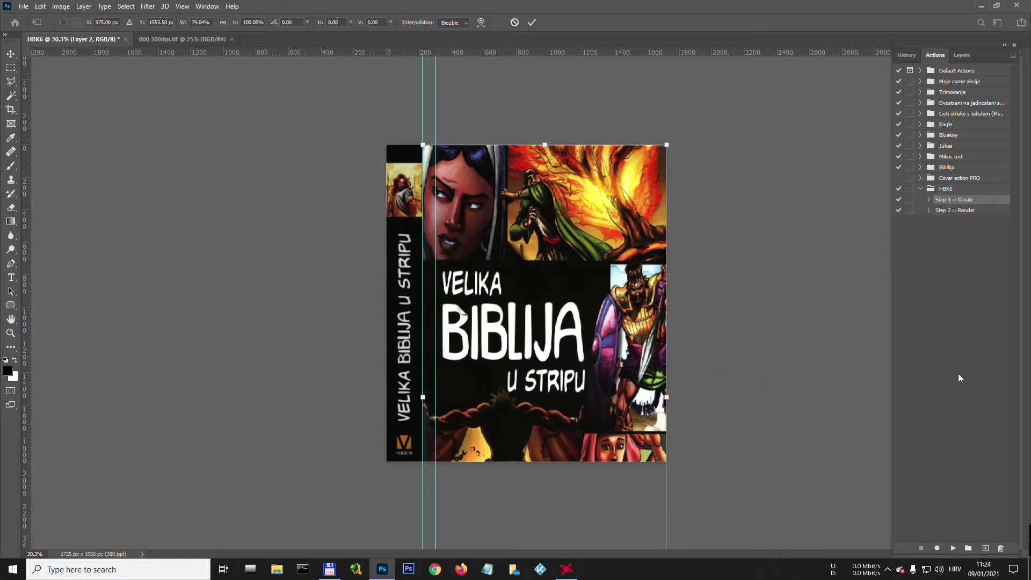
{"action": "scroll", "coordinate": [746, 392], "scroll_direction": "down", "scroll_amount": 2}
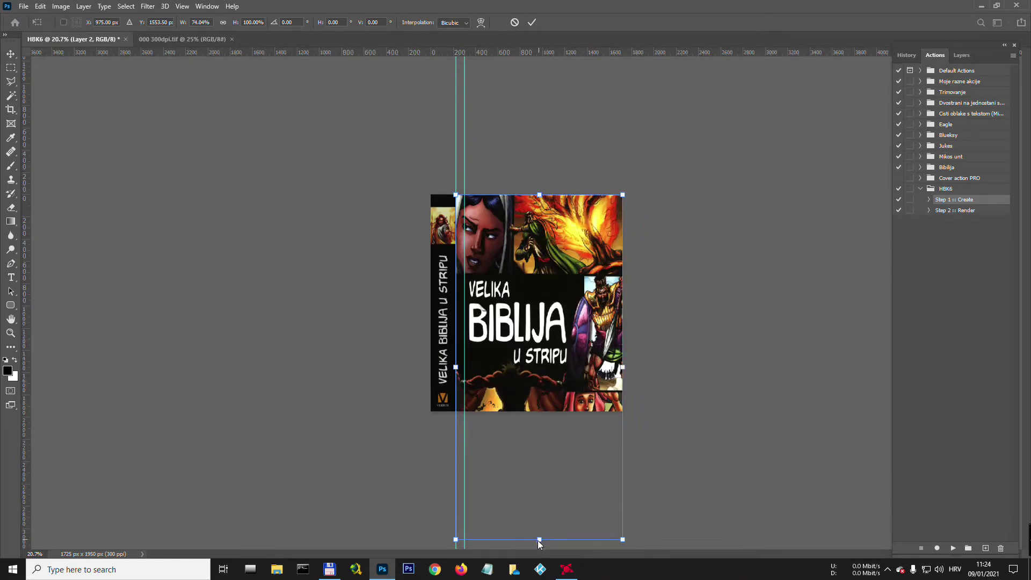
{"action": "left_click_drag", "start_coordinate": [540, 544], "coordinate": [539, 415]}
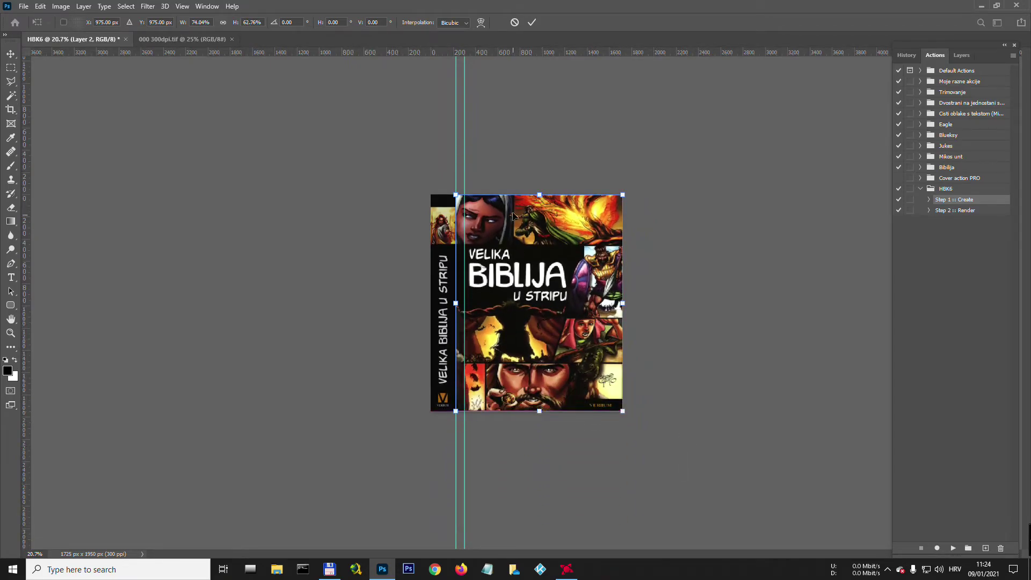
{"action": "left_click", "coordinate": [531, 24]}
{"action": "key", "text": "ctrl+plus"}
{"action": "key", "text": "ctrl+plus"}
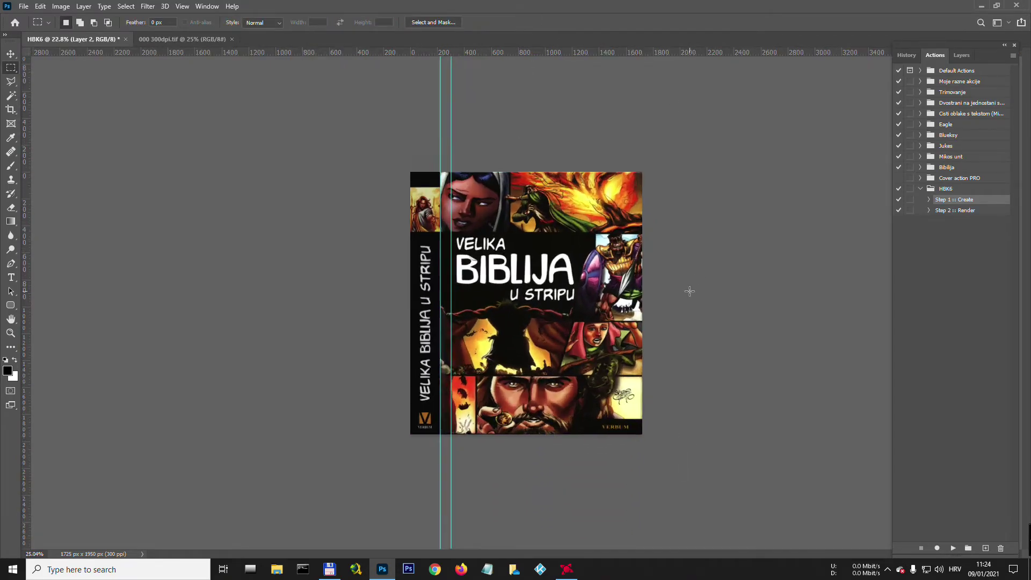
{"action": "scroll", "coordinate": [689, 292], "scroll_direction": "up", "scroll_amount": 1}
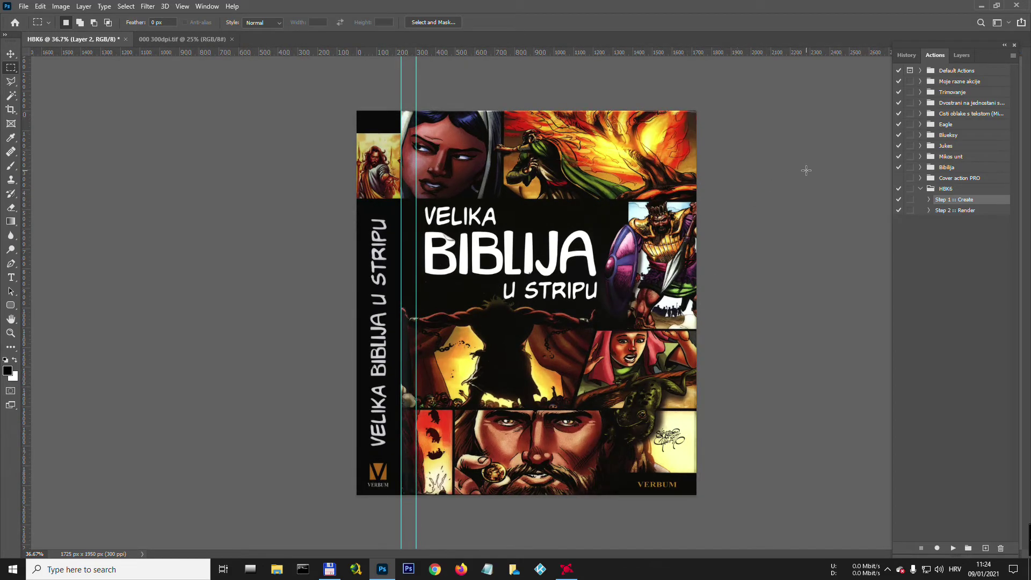
Run HBK6 Step 2 :: Render to generate the 3D hardback book mockup
{"action": "left_click", "coordinate": [967, 211]}
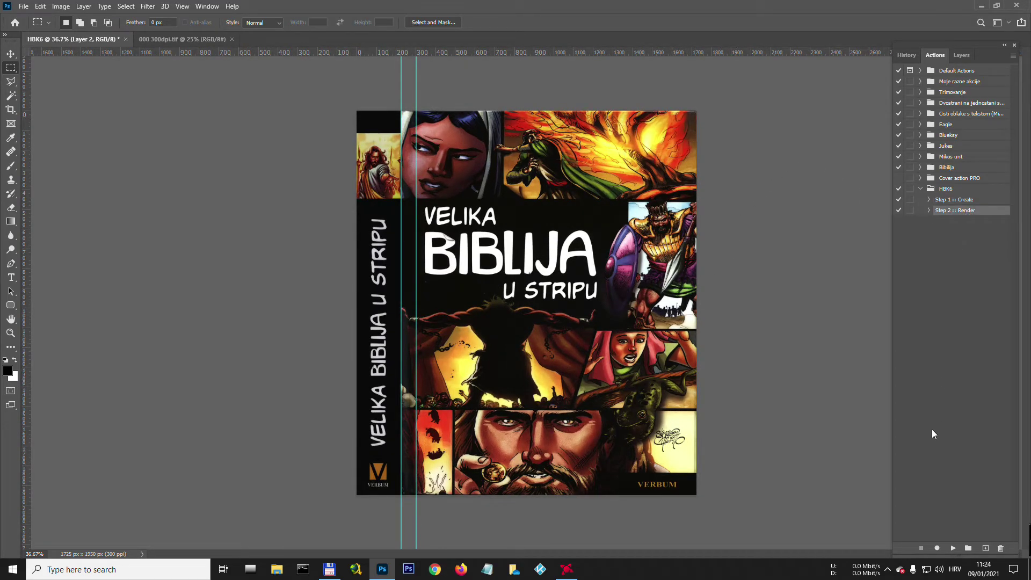
{"action": "left_click", "coordinate": [954, 549]}
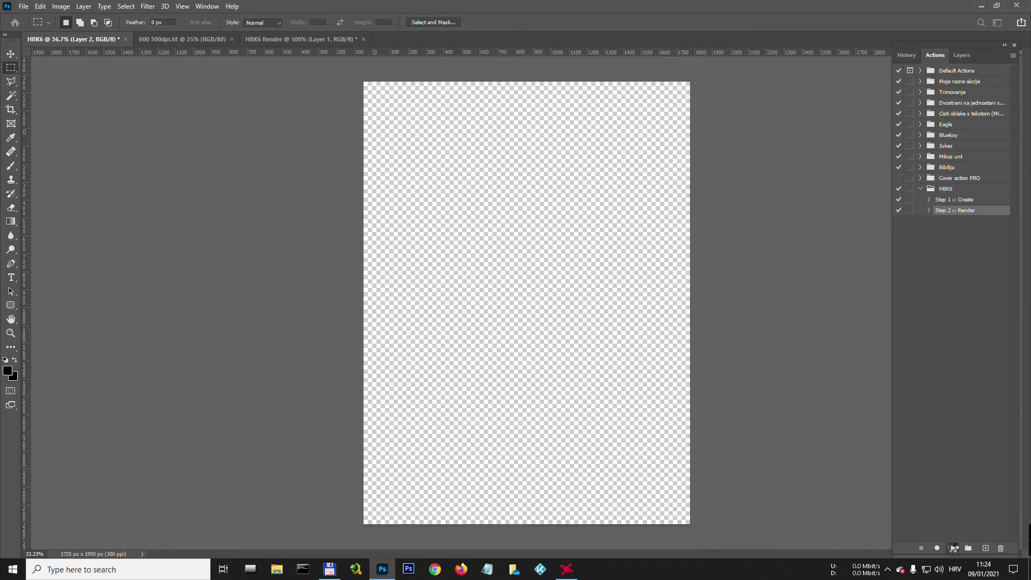
{"action": "scroll", "coordinate": [789, 464], "scroll_direction": "down", "scroll_amount": 2}
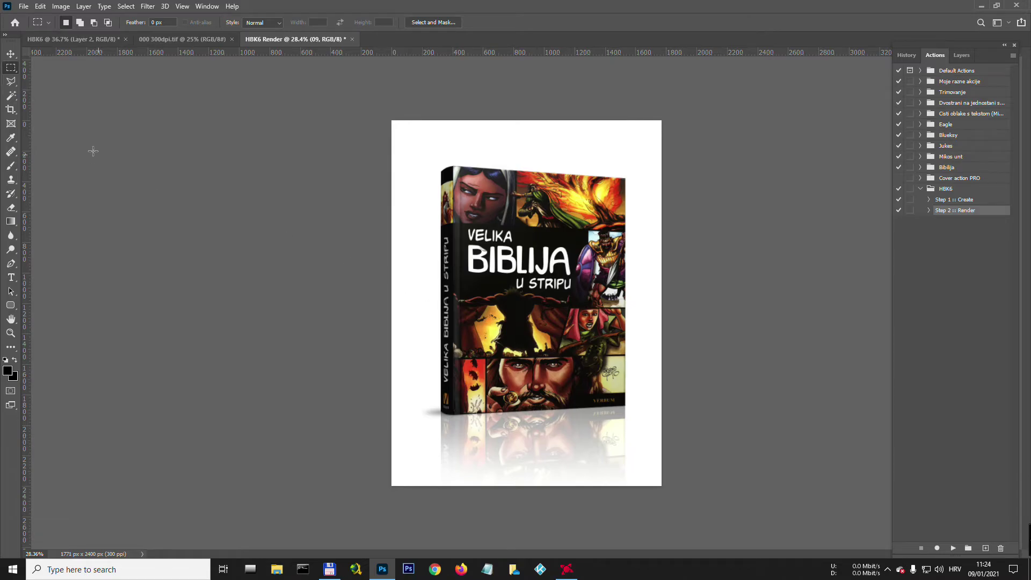
Crop the render around the book and reflection, and hide the white layer 00
{"action": "left_click", "coordinate": [14, 115]}
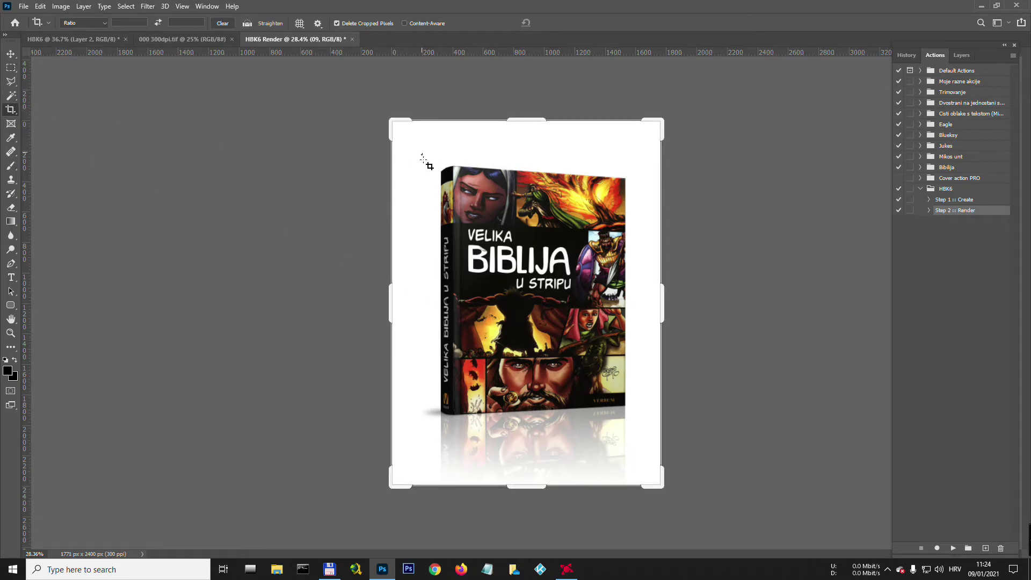
{"action": "left_click_drag", "start_coordinate": [421, 152], "coordinate": [641, 486]}
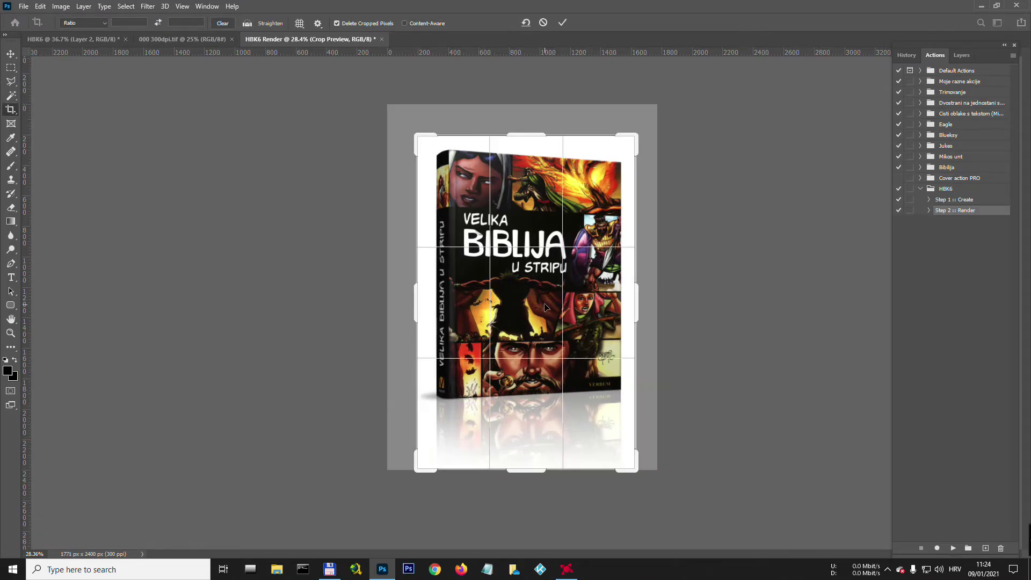
{"action": "double_click", "coordinate": [546, 304]}
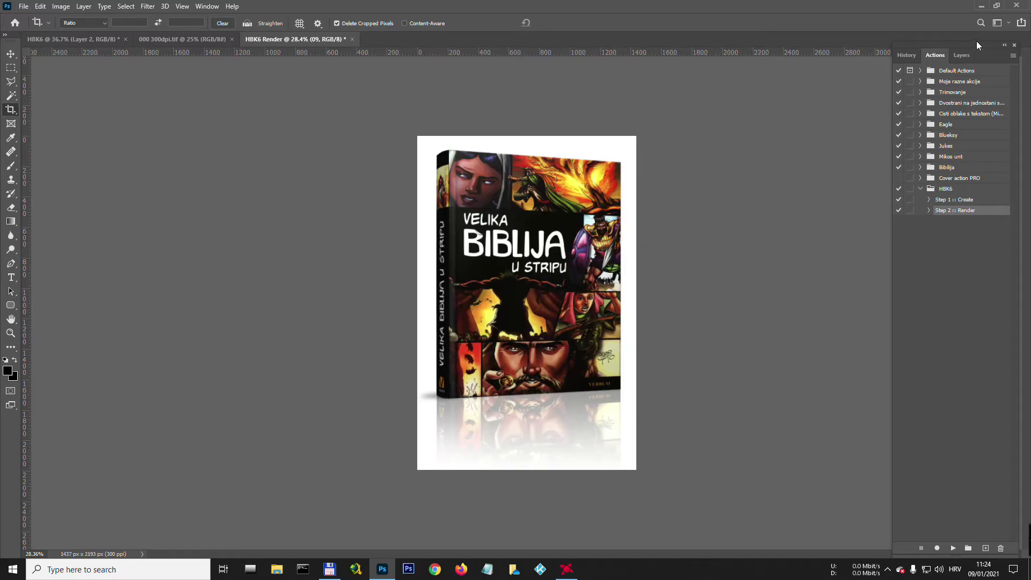
{"action": "left_click", "coordinate": [963, 56]}
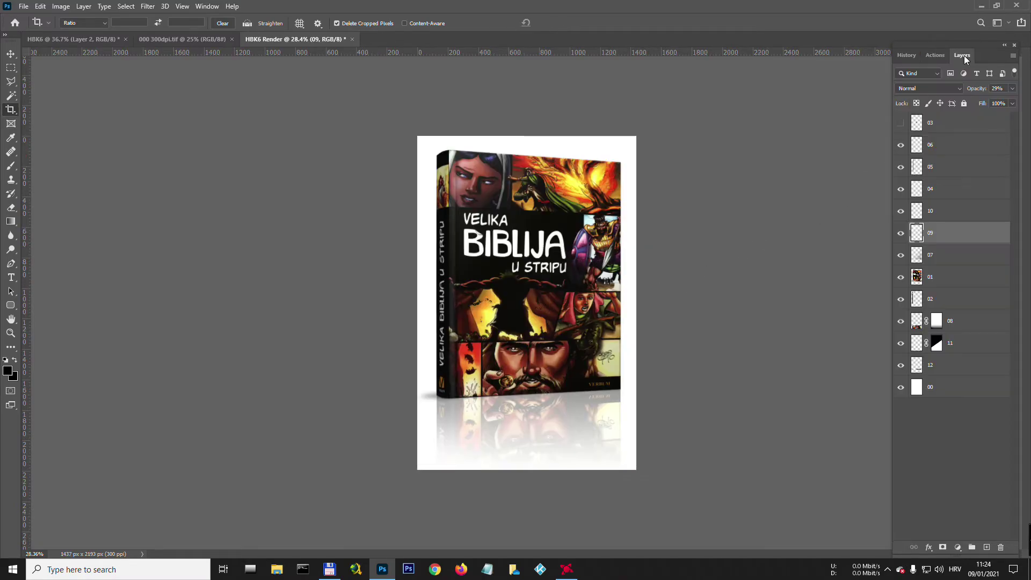
{"action": "left_click", "coordinate": [901, 388]}
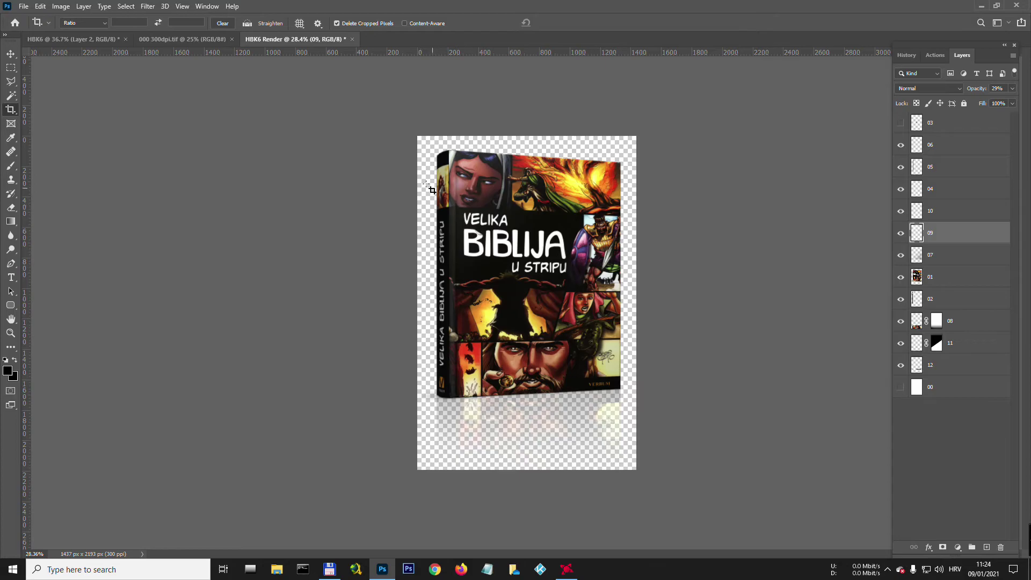
Resize the image to a 400 px height, giving 262 × 400 px
{"action": "left_click", "coordinate": [62, 7]}
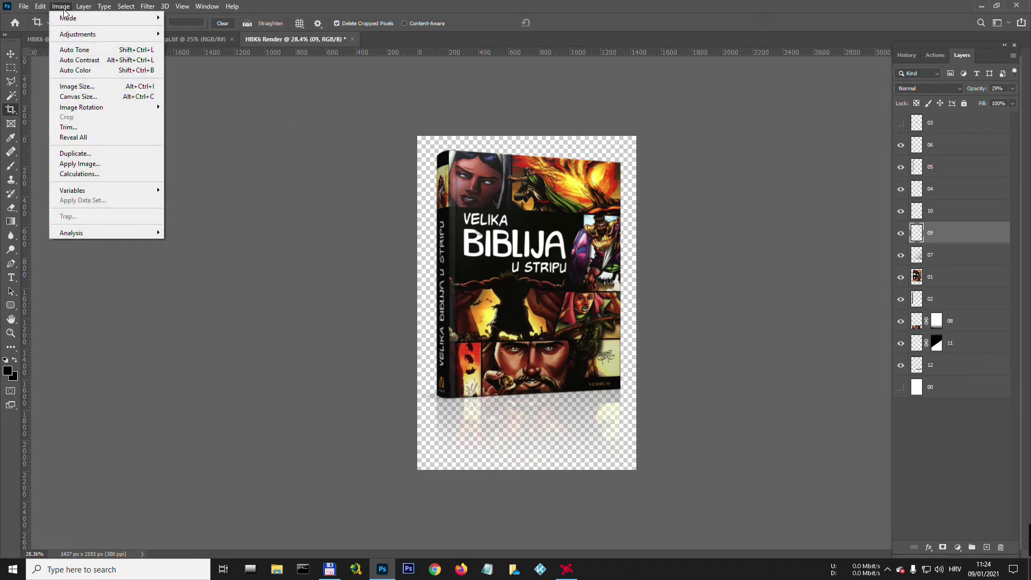
{"action": "left_click", "coordinate": [78, 87]}
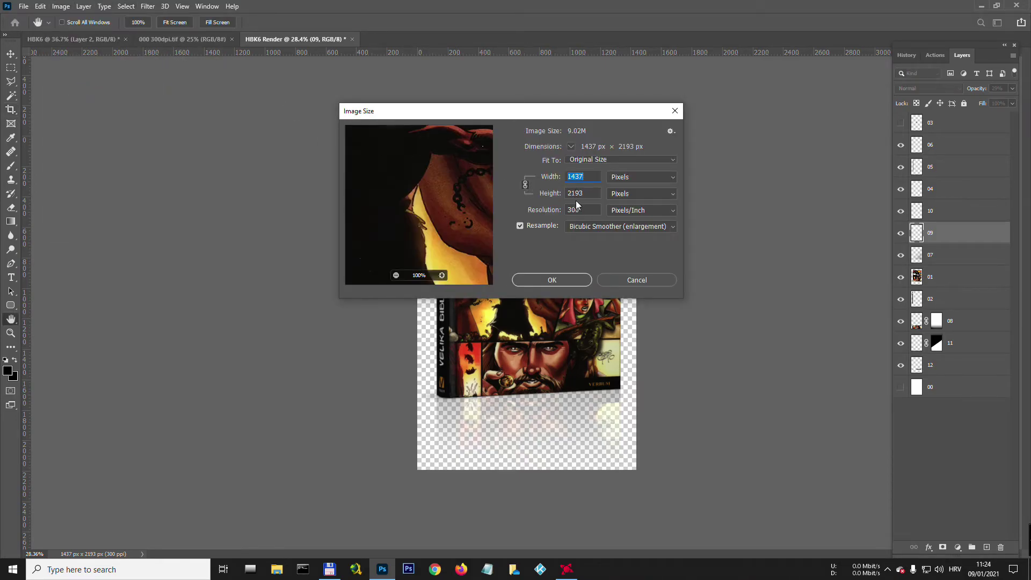
{"action": "left_click", "coordinate": [554, 193]}
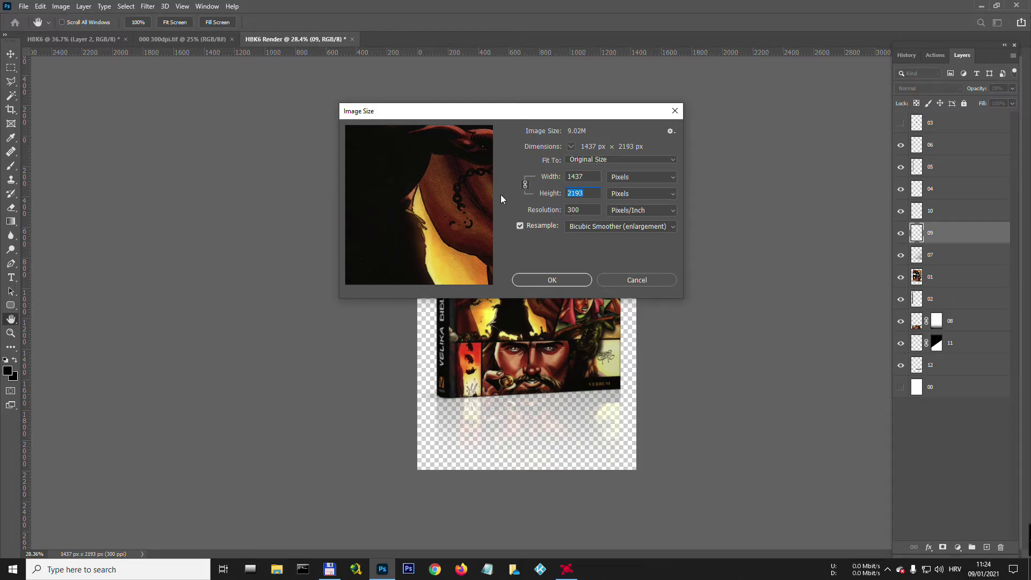
{"action": "type", "text": "400"}
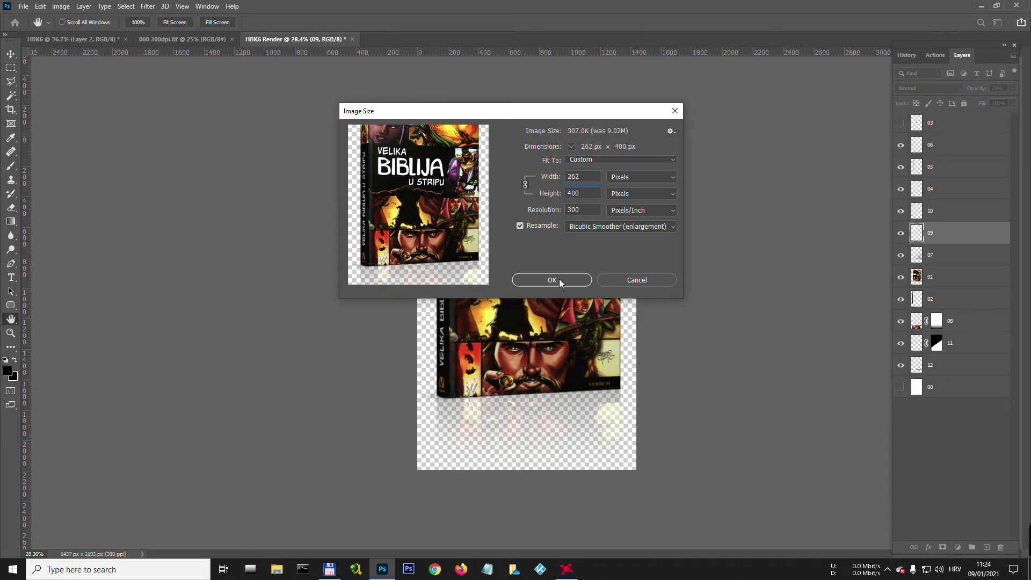
{"action": "left_click", "coordinate": [559, 280]}
{"action": "scroll", "coordinate": [548, 310], "scroll_direction": "up", "scroll_amount": 3}
{"action": "key", "text": "c"}
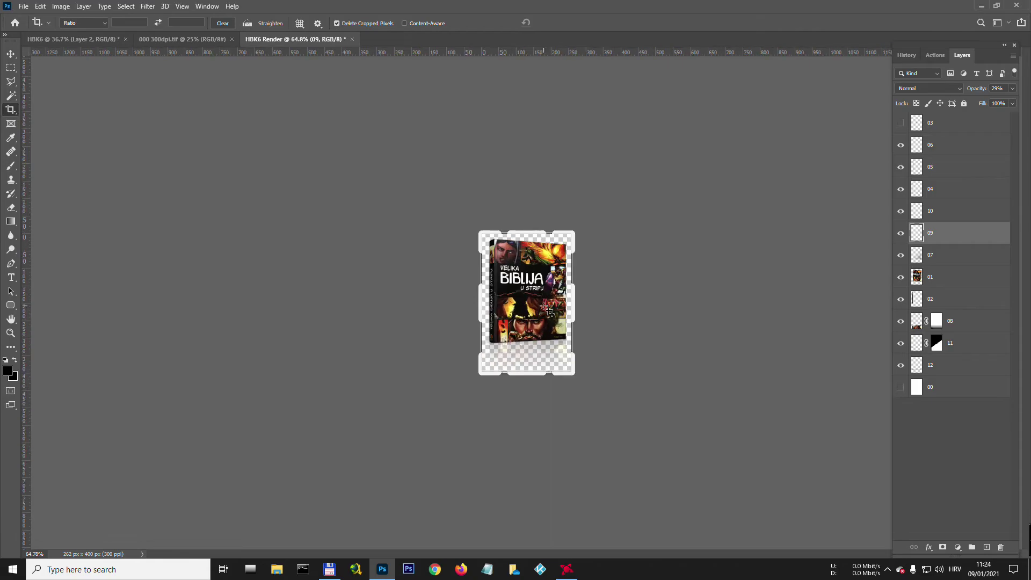
{"action": "scroll", "coordinate": [548, 310], "scroll_direction": "up", "scroll_amount": 2}
{"action": "scroll", "coordinate": [547, 310], "scroll_direction": "up", "scroll_amount": 2}
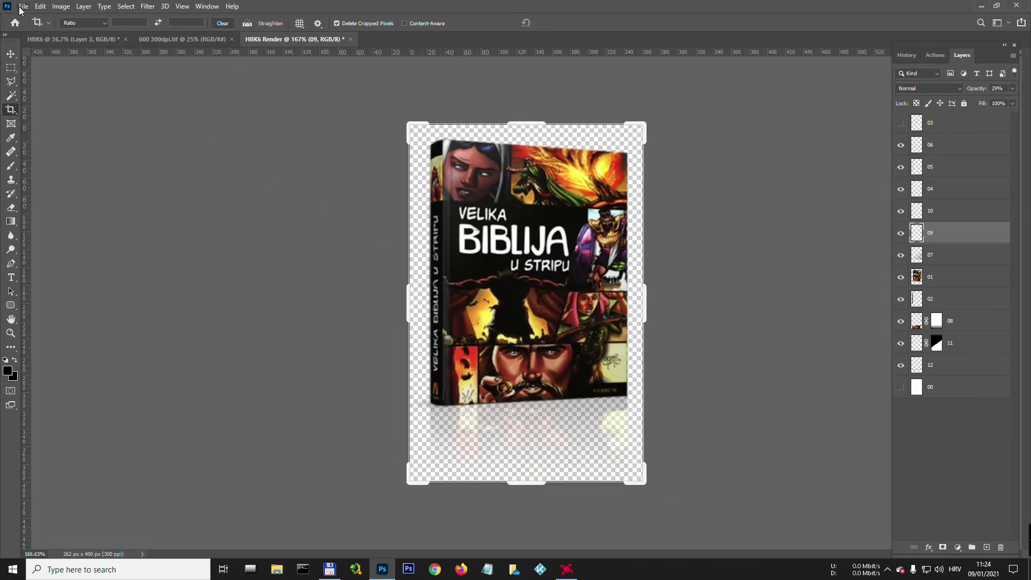
Save the render as BiblCover.png in PNG format to C:\temp7
{"action": "left_click", "coordinate": [23, 6]}
{"action": "left_click", "coordinate": [110, 137]}
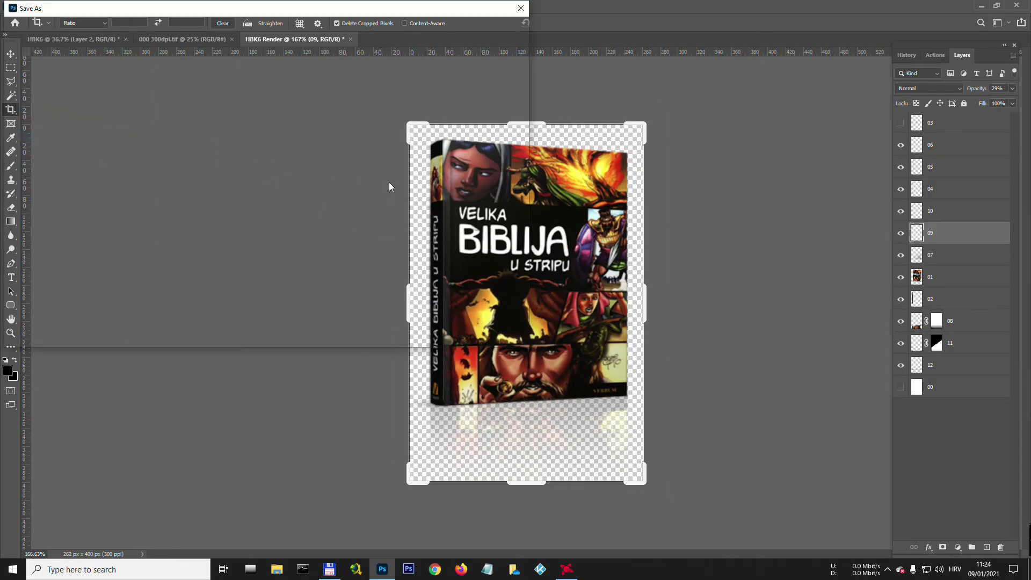
{"action": "left_click", "coordinate": [52, 170]}
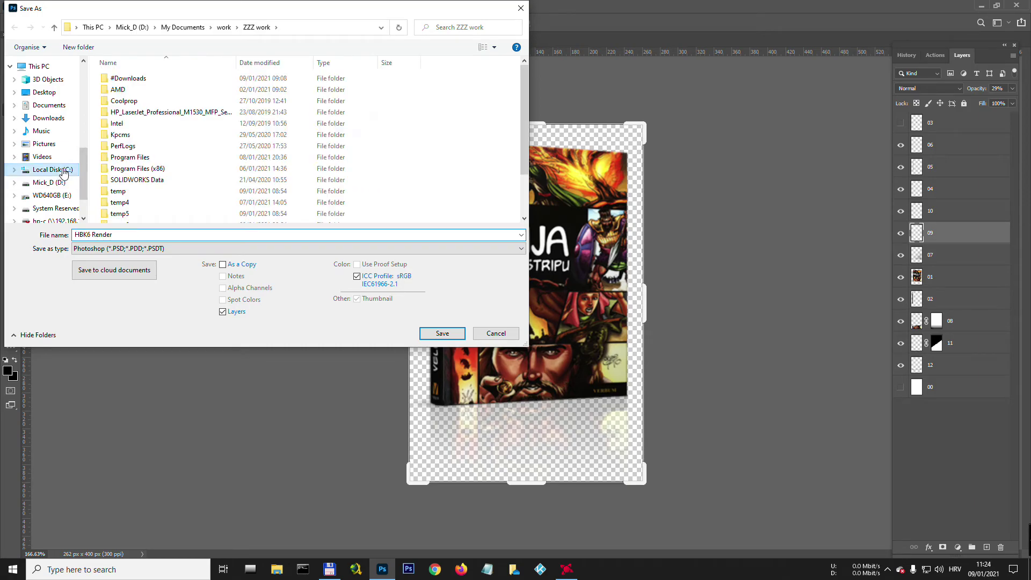
{"action": "double_click", "coordinate": [146, 207]}
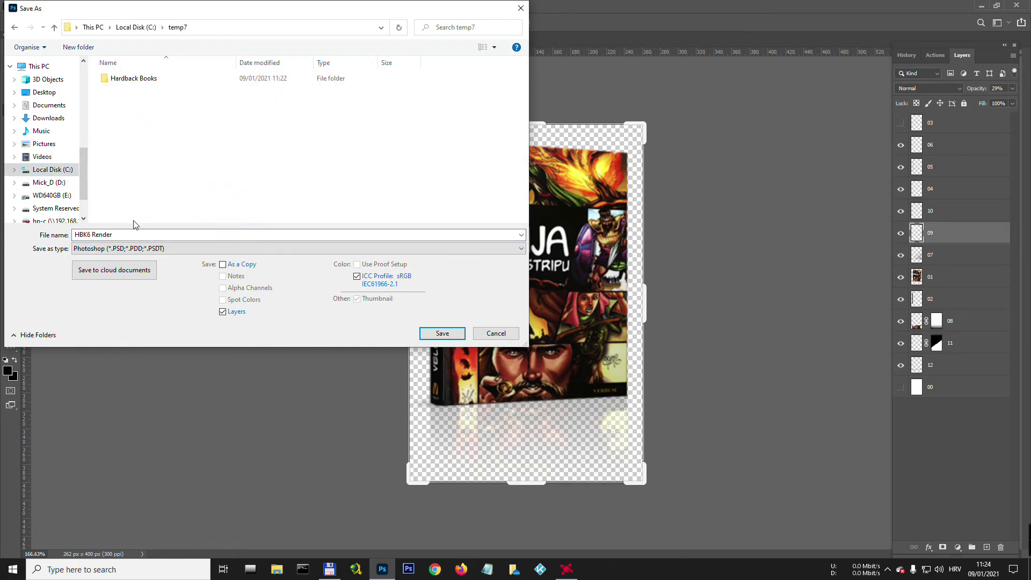
{"action": "left_click", "coordinate": [150, 247]}
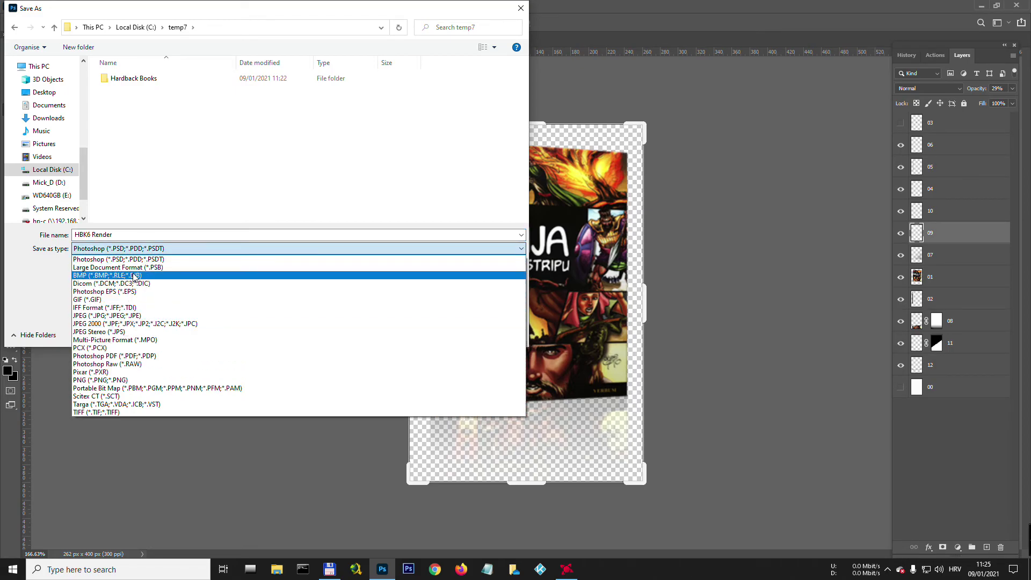
{"action": "left_click", "coordinate": [124, 380]}
{"action": "left_click", "coordinate": [127, 235]}
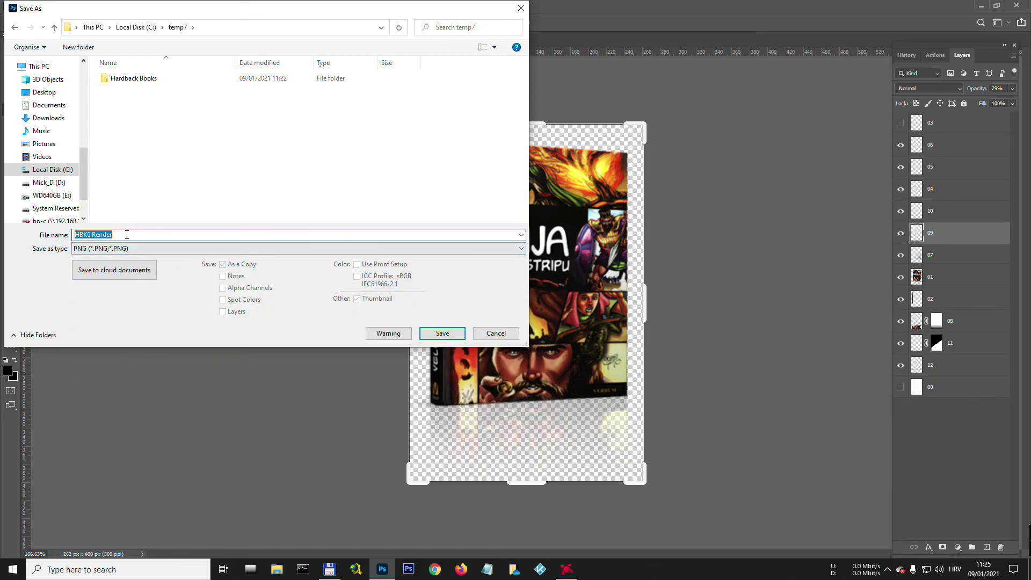
{"action": "type", "text": "BiblCover"}
{"action": "key", "text": "Return"}
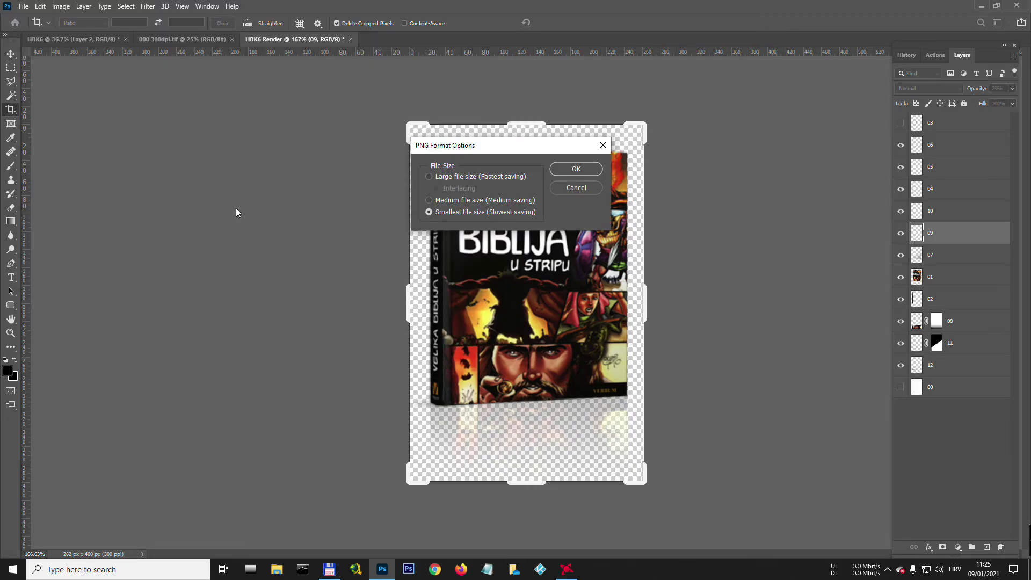
{"action": "left_click", "coordinate": [577, 171]}
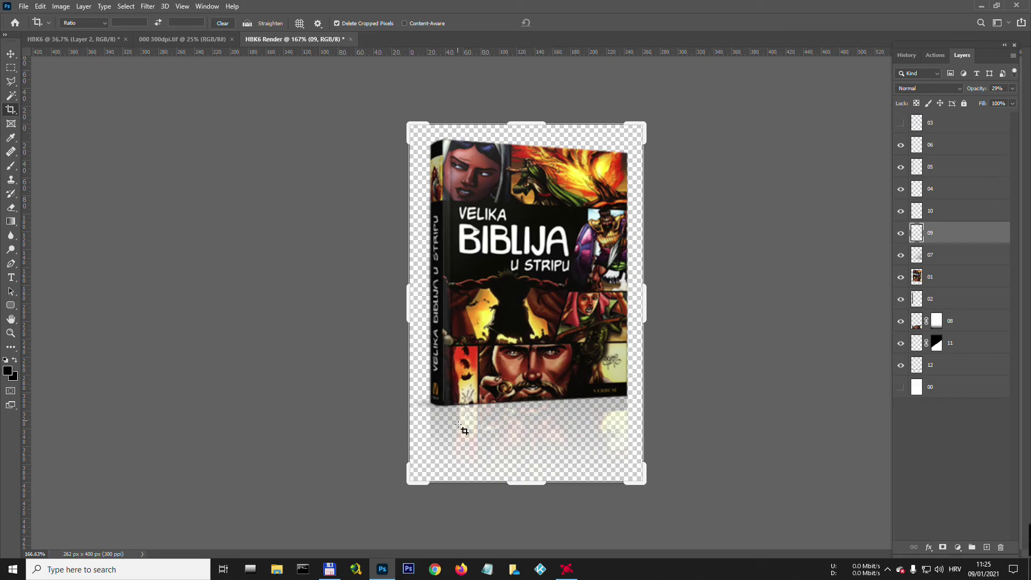
Close the render and 000 300dpi.tif without saving, then view BiblCover.png in IrfanView
{"action": "key", "text": "ctrl+w"}
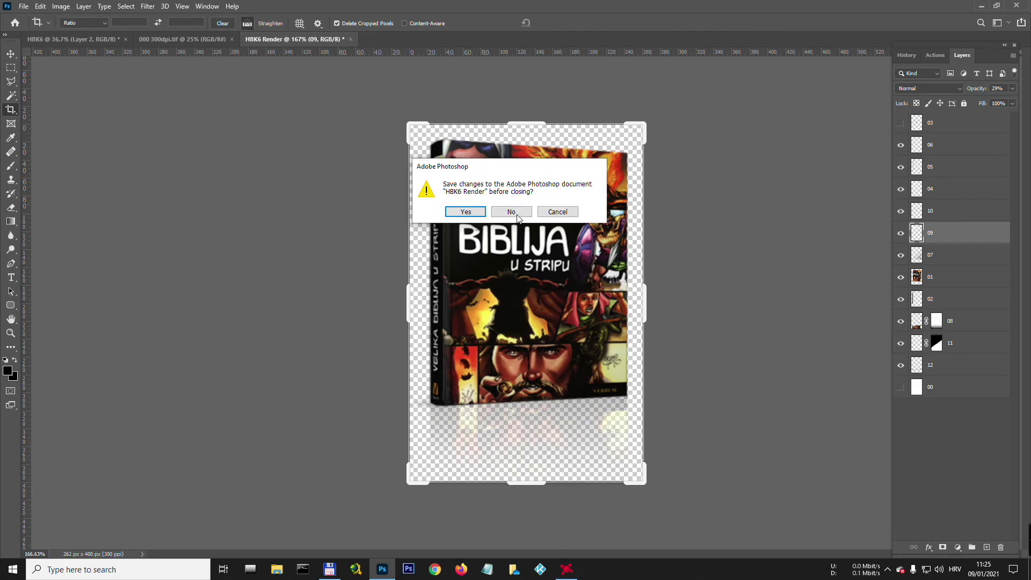
{"action": "left_click", "coordinate": [511, 212]}
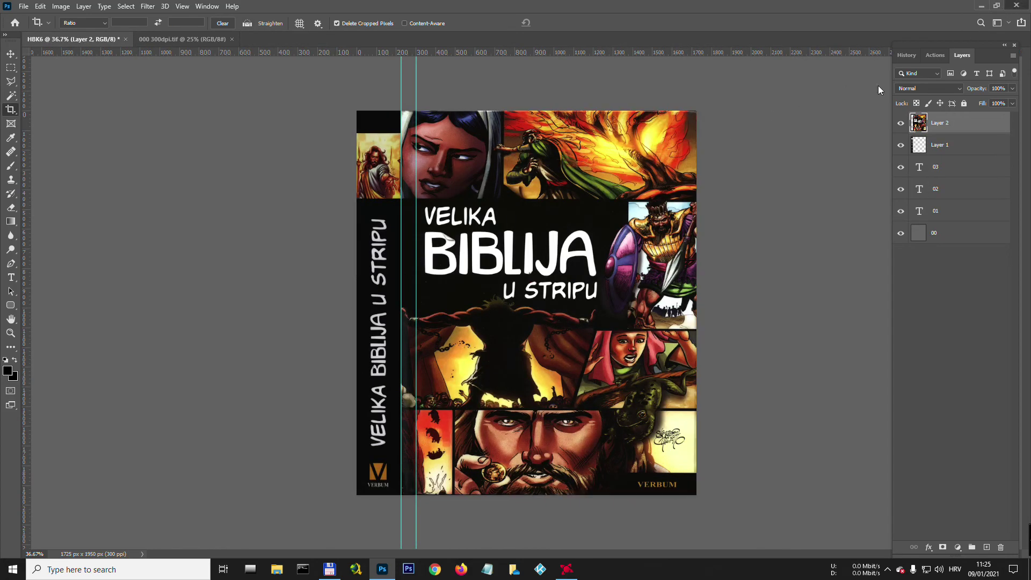
{"action": "key", "text": "ctrl+w"}
{"action": "left_click", "coordinate": [520, 210]}
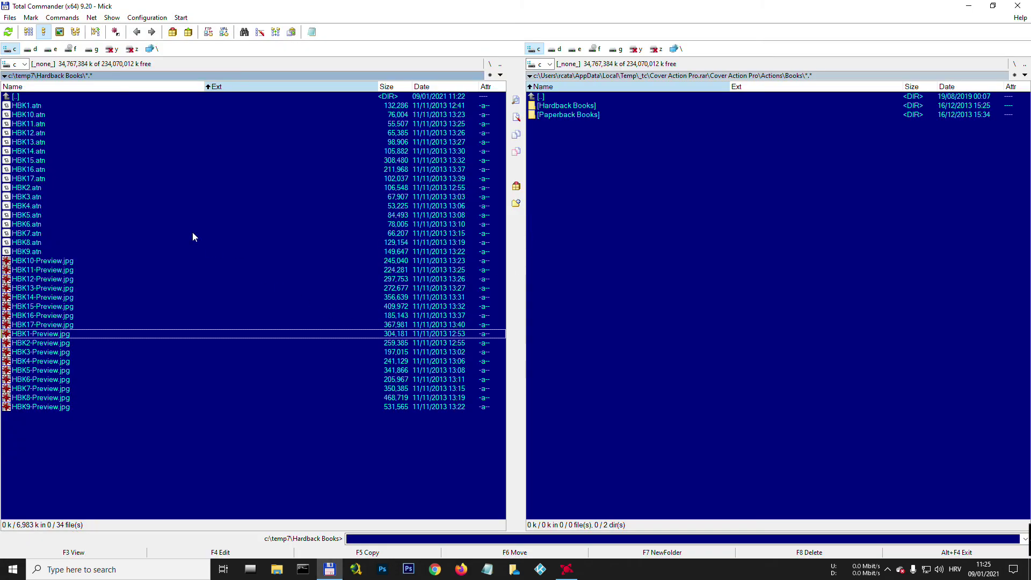
{"action": "double_click", "coordinate": [19, 96]}
{"action": "double_click", "coordinate": [33, 115]}
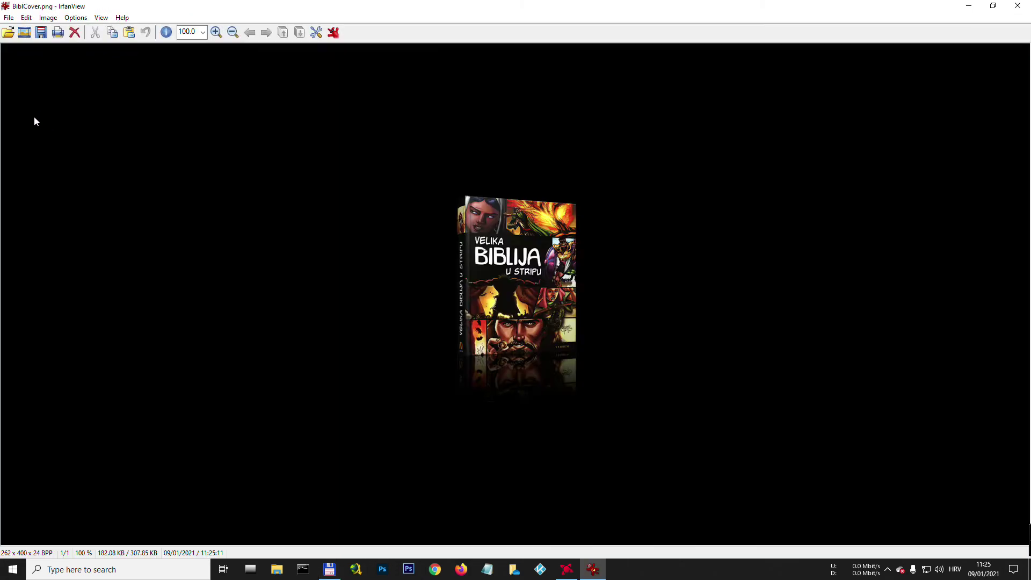